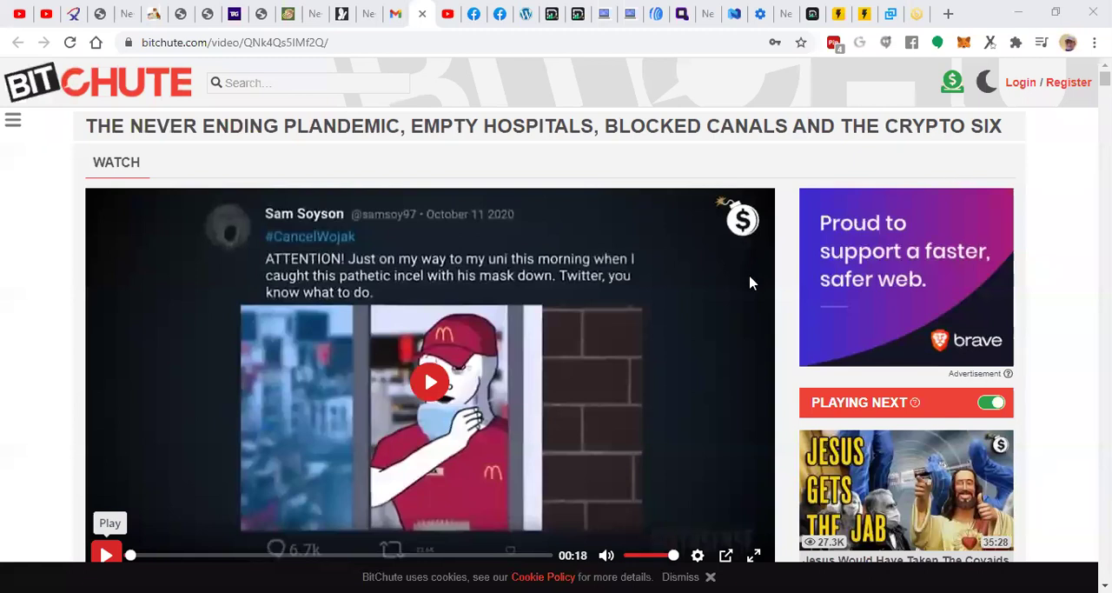
{"action": "scroll", "coordinate": [754, 279], "scroll_direction": "down", "scroll_amount": 1}
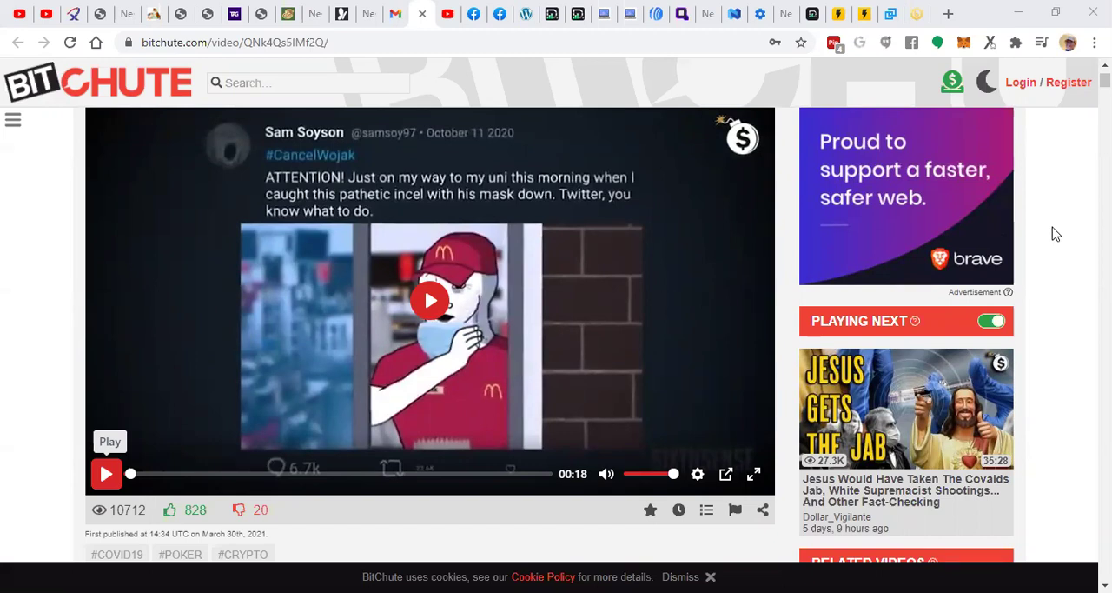
{"action": "scroll", "coordinate": [88, 548], "scroll_direction": "down", "scroll_amount": 3}
{"action": "scroll", "coordinate": [119, 426], "scroll_direction": "down", "scroll_amount": 1}
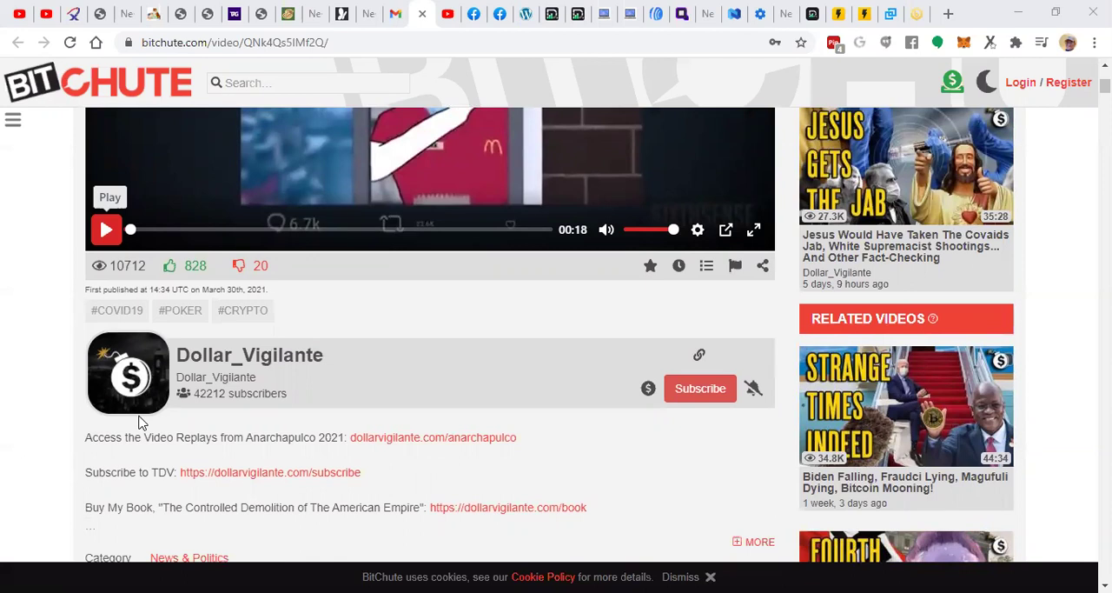
{"action": "scroll", "coordinate": [167, 437], "scroll_direction": "up", "scroll_amount": 2}
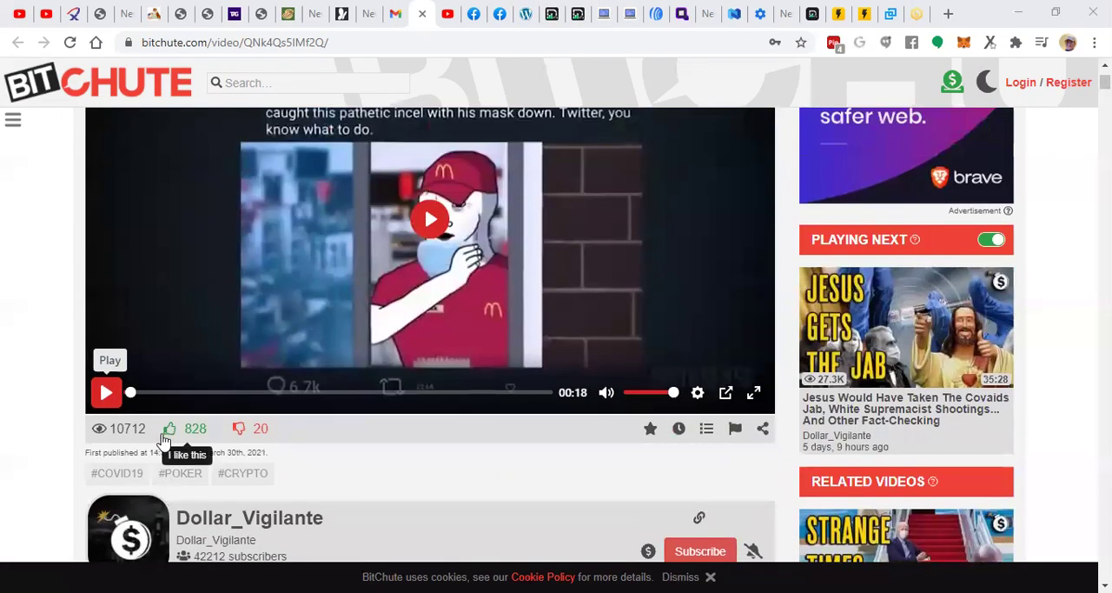
{"action": "scroll", "coordinate": [168, 441], "scroll_direction": "up", "scroll_amount": 2}
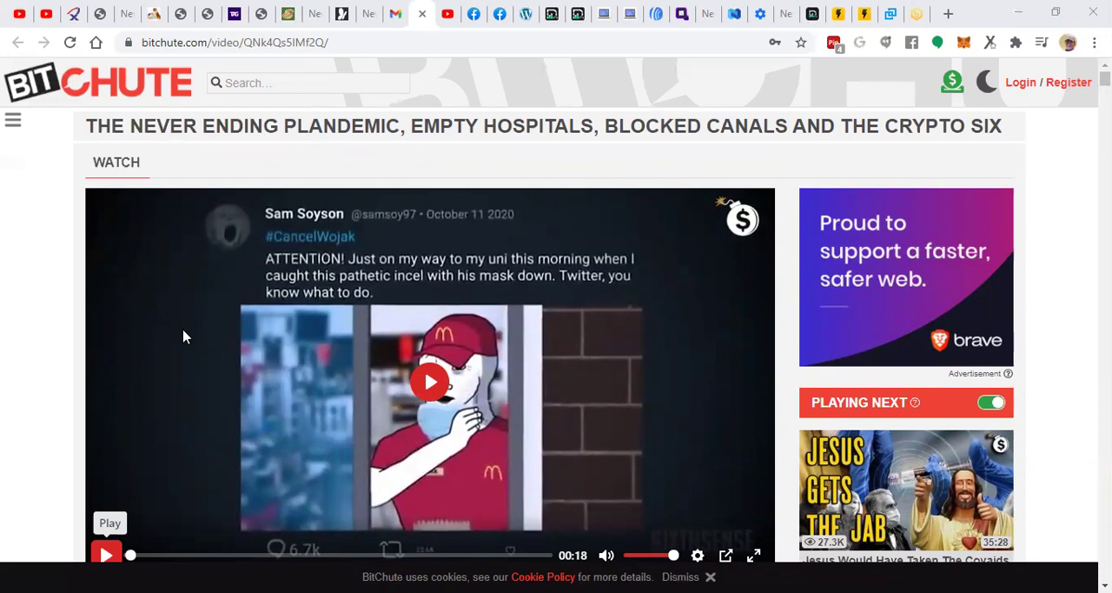
{"action": "scroll", "coordinate": [183, 336], "scroll_direction": "down", "scroll_amount": 1}
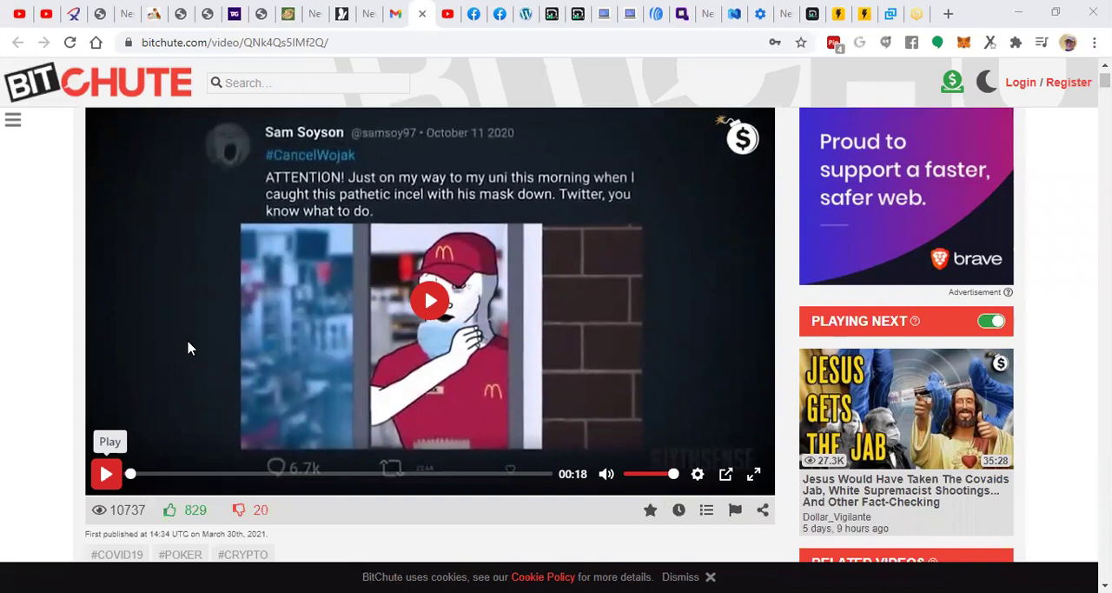
{"action": "scroll", "coordinate": [183, 360], "scroll_direction": "up", "scroll_amount": 1}
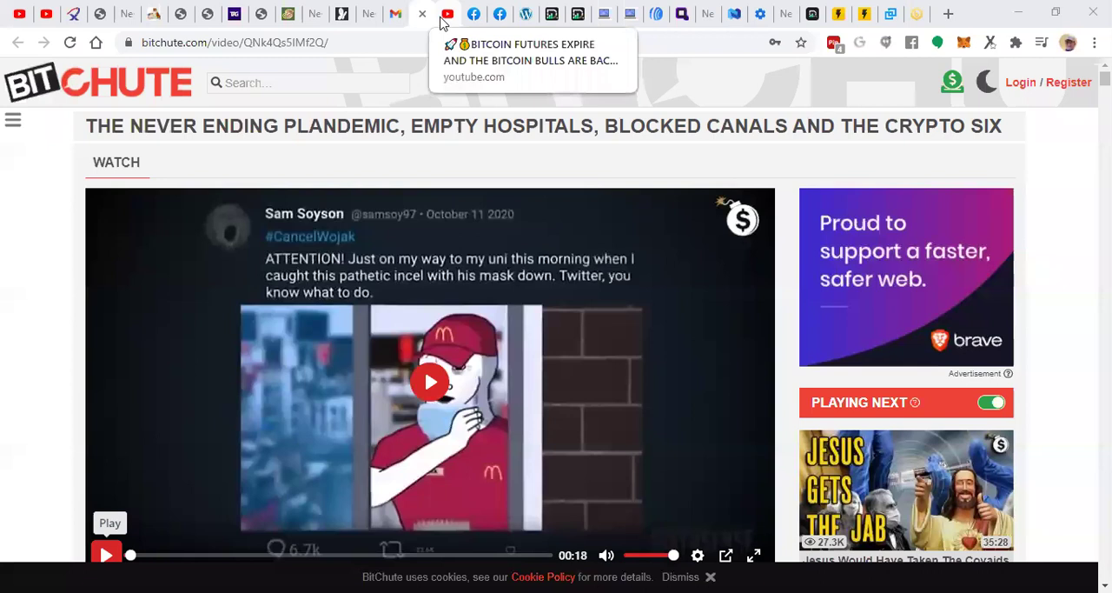
- Switch to the YouTube 'Bitcoin Futures Expire' video, paused at 4 seconds
{"action": "left_click", "coordinate": [443, 17]}
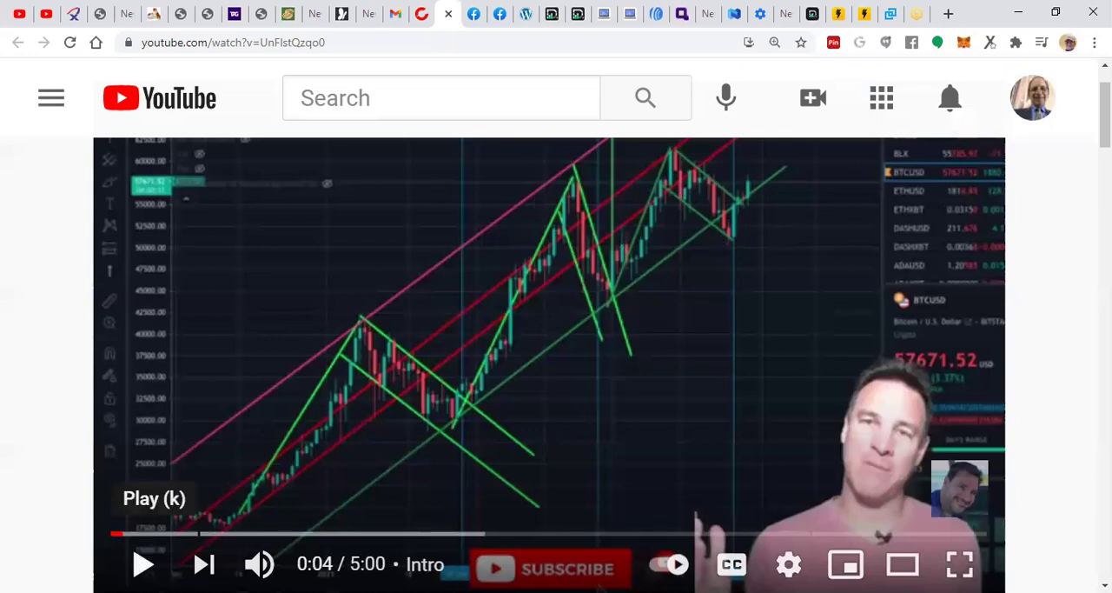
{"action": "scroll", "coordinate": [706, 421], "scroll_direction": "down", "scroll_amount": 2}
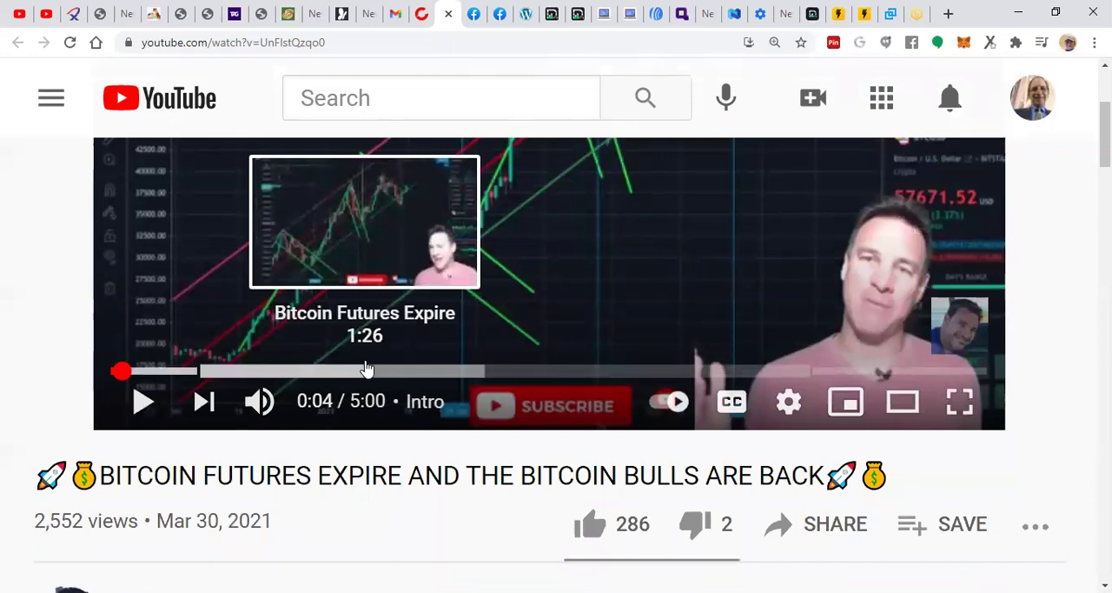
{"action": "scroll", "coordinate": [366, 369], "scroll_direction": "up", "scroll_amount": 2}
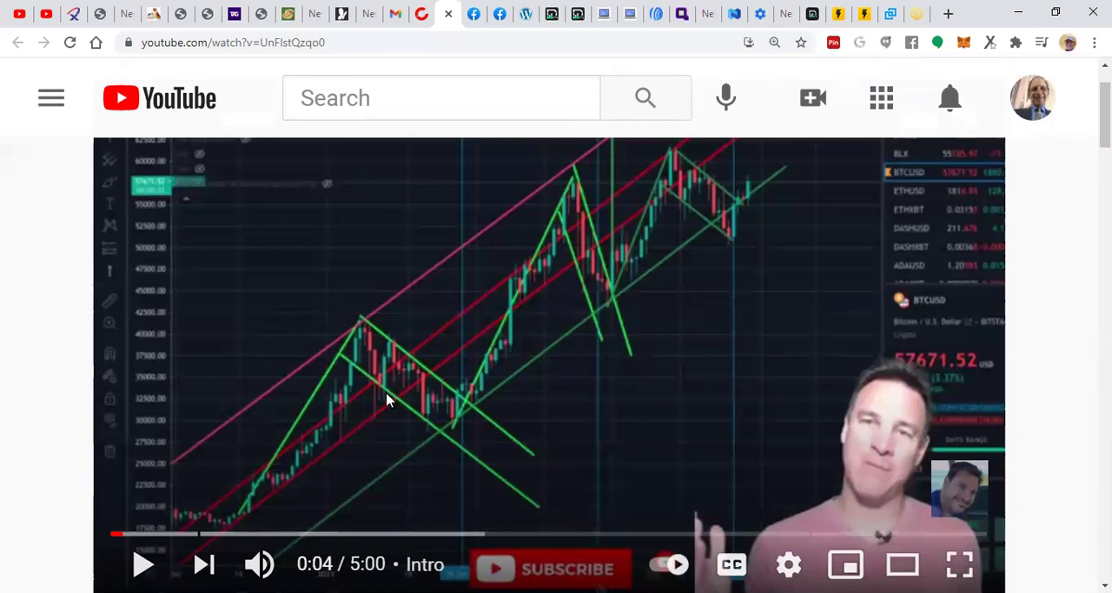
{"action": "scroll", "coordinate": [373, 397], "scroll_direction": "up", "scroll_amount": 1}
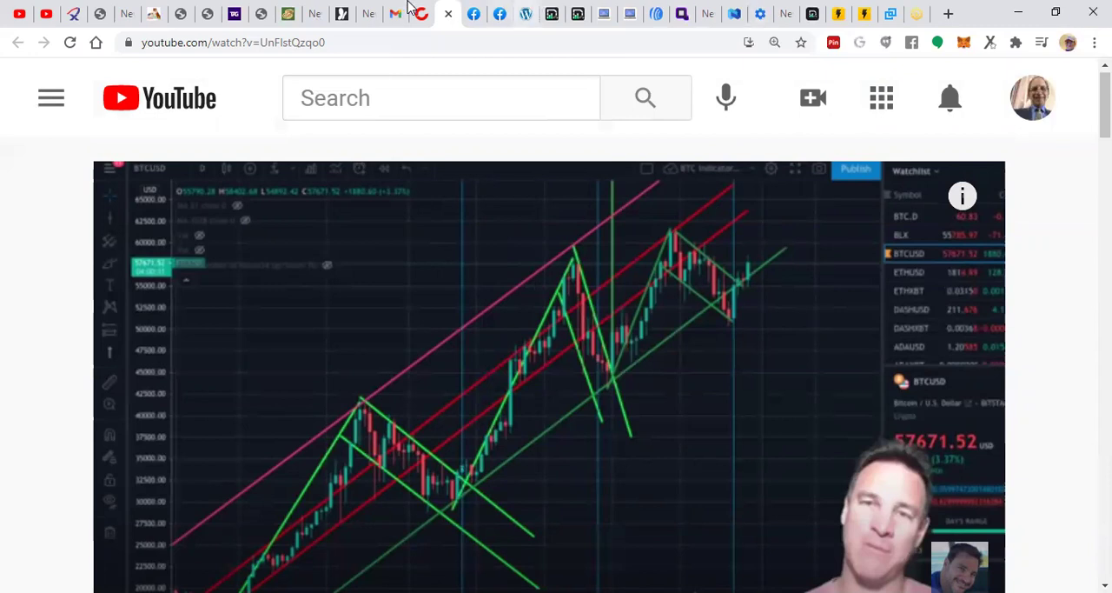
- Close the chat in the Success Council Facebook group and move to the DAISY site
{"action": "left_click", "coordinate": [474, 14]}
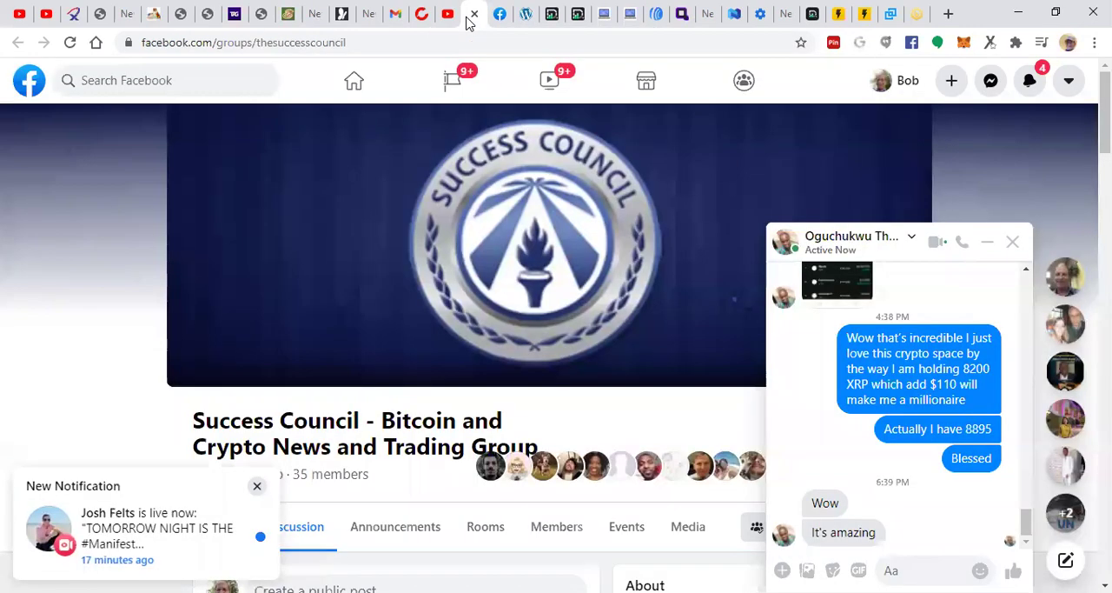
{"action": "mouse_move", "coordinate": [1065, 276]}
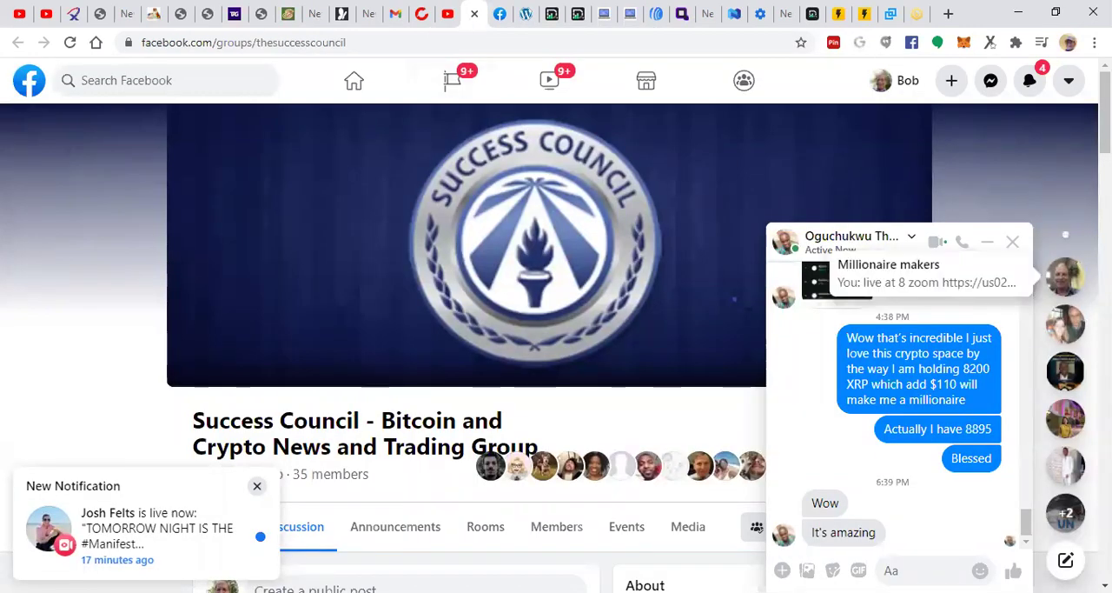
{"action": "left_click", "coordinate": [1012, 241]}
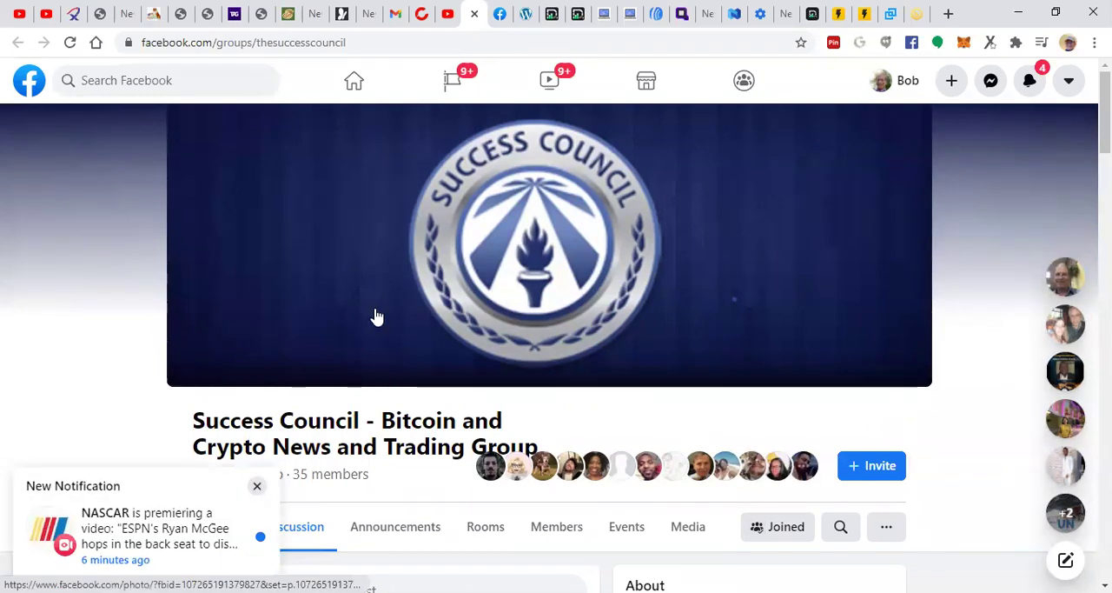
{"action": "scroll", "coordinate": [377, 316], "scroll_direction": "down", "scroll_amount": 2}
{"action": "scroll", "coordinate": [377, 316], "scroll_direction": "up", "scroll_amount": 2}
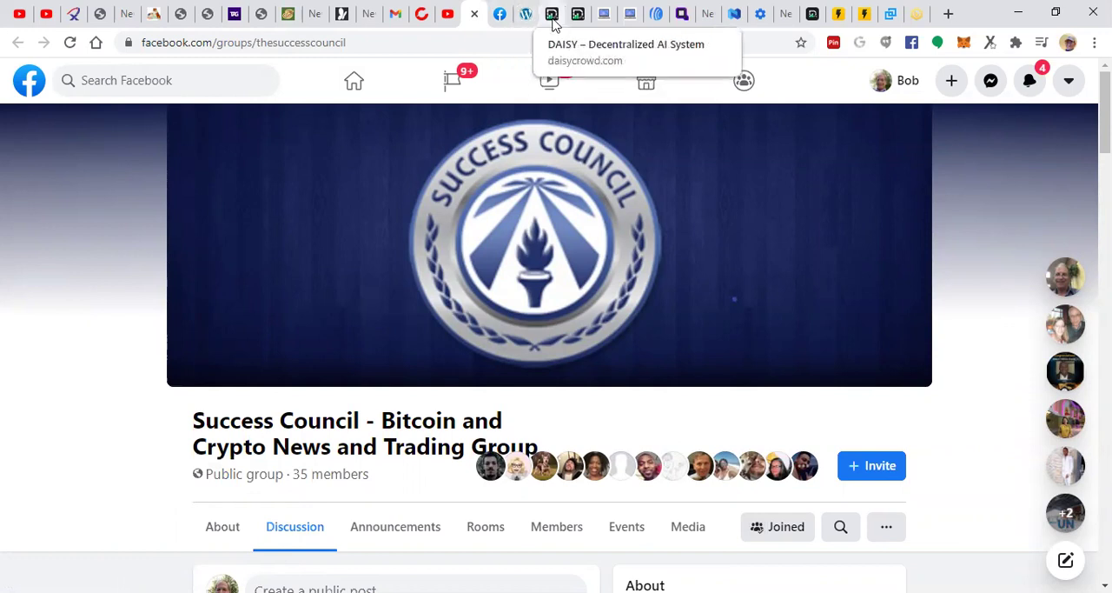
{"action": "left_click", "coordinate": [551, 19]}
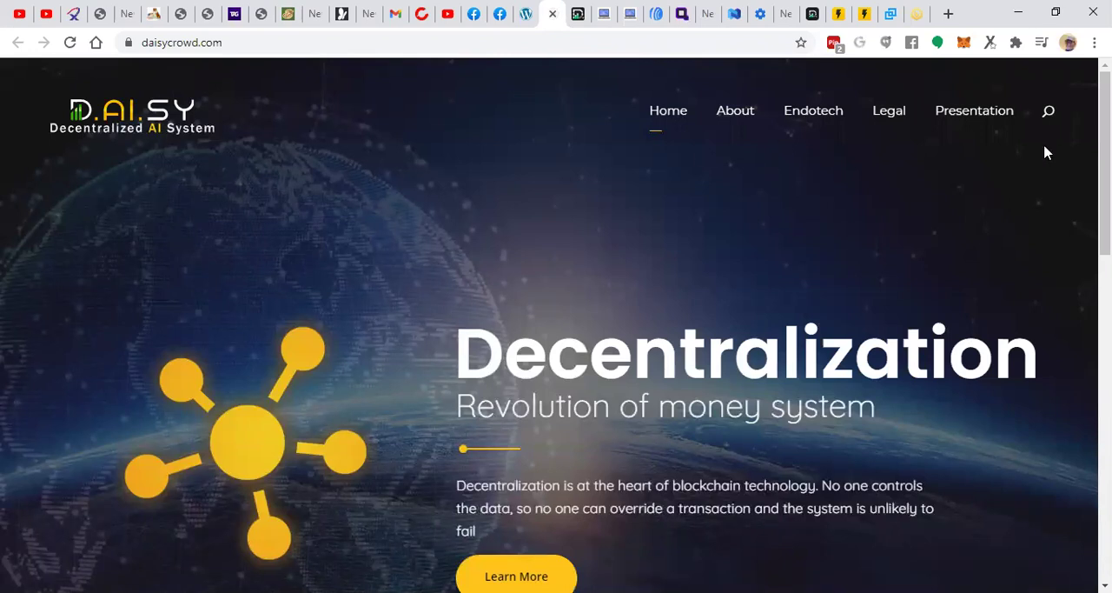
- Go to the DAISY Presentation page with the Official Presentation 03.03.2021 video
{"action": "left_click", "coordinate": [958, 117]}
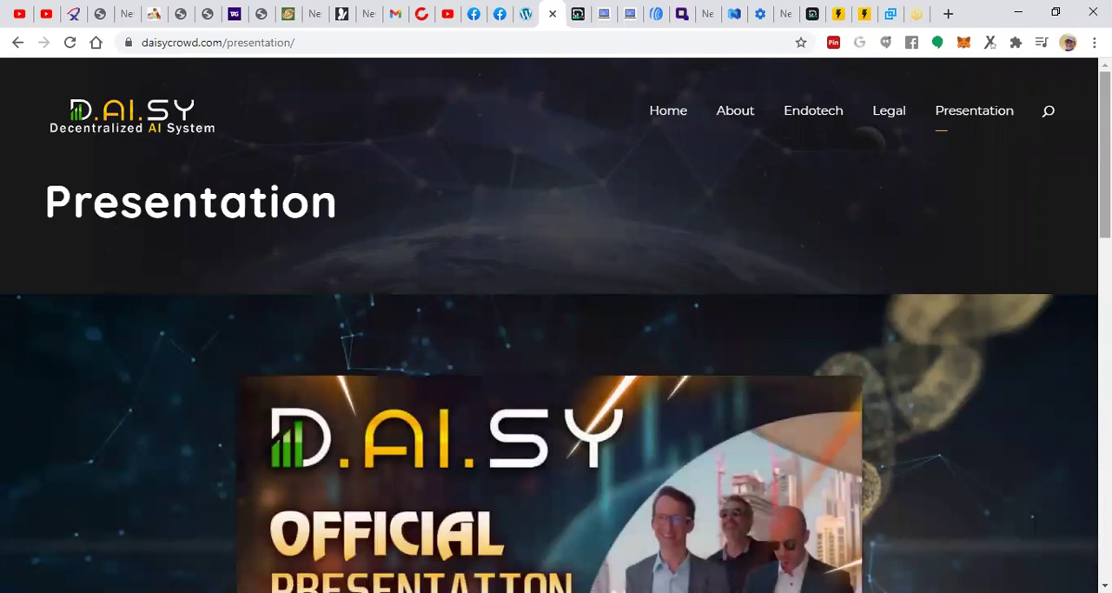
{"action": "scroll", "coordinate": [660, 504], "scroll_direction": "down", "scroll_amount": 2}
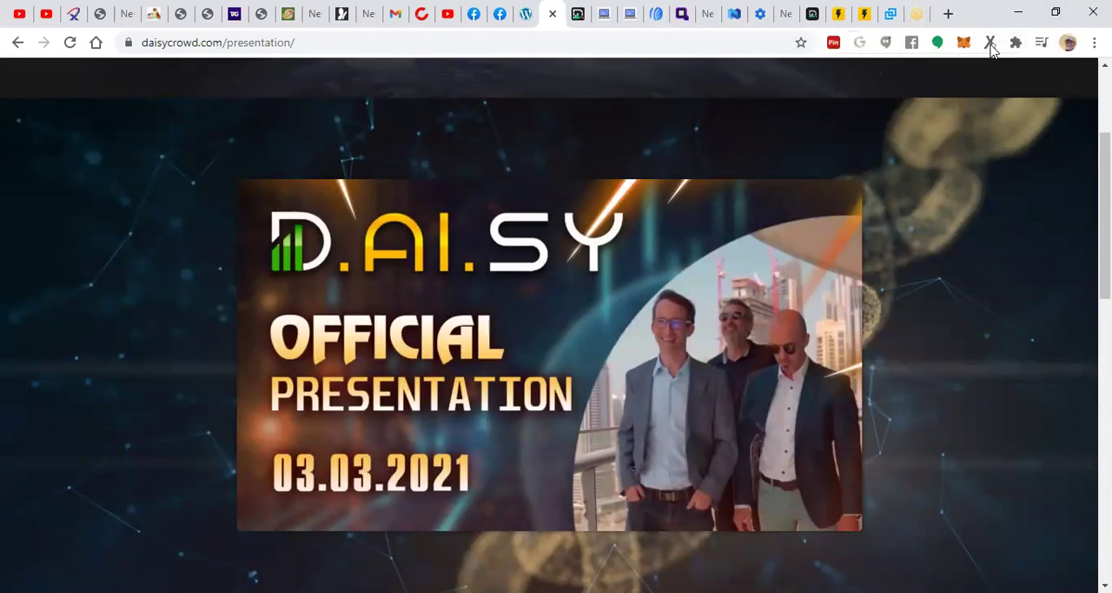
- Switch the anonymoX proxy on and open the TronLink wallet extension panel
{"action": "left_click", "coordinate": [990, 43]}
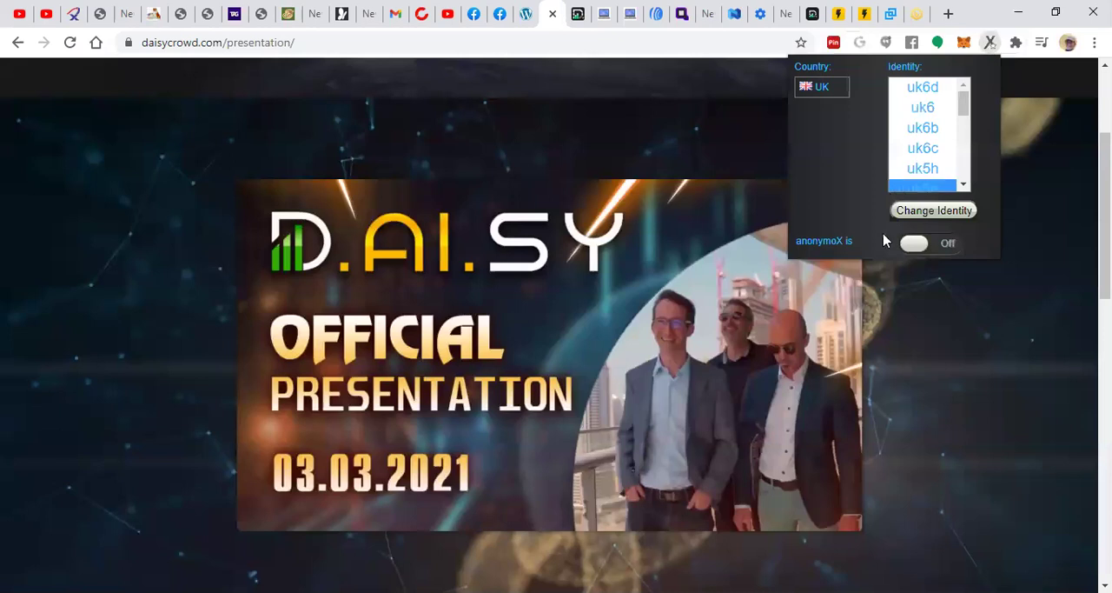
{"action": "left_click", "coordinate": [912, 247]}
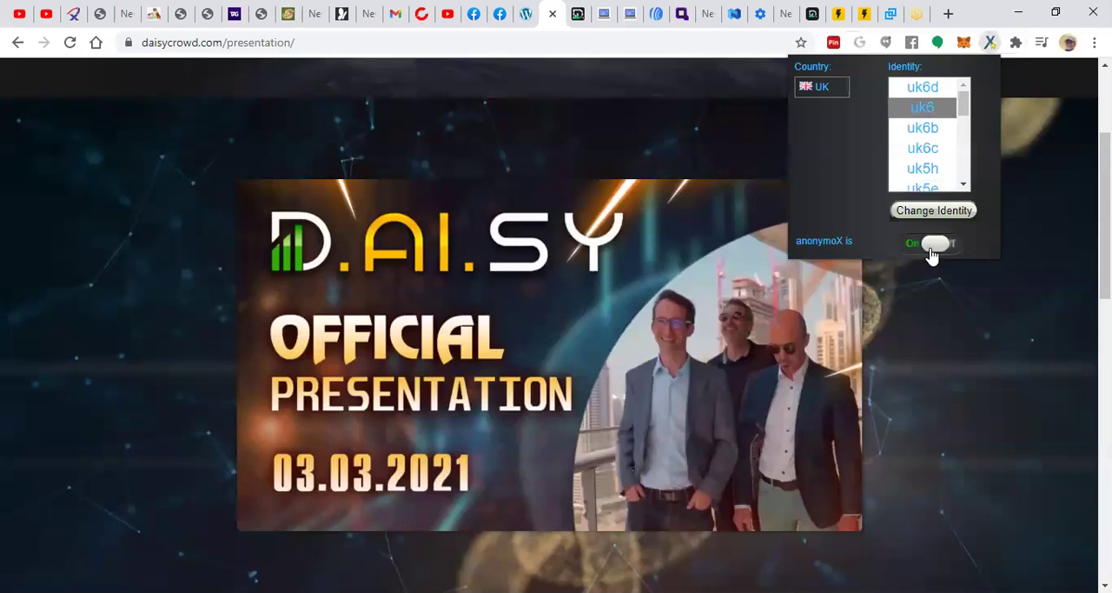
{"action": "left_click", "coordinate": [1015, 43]}
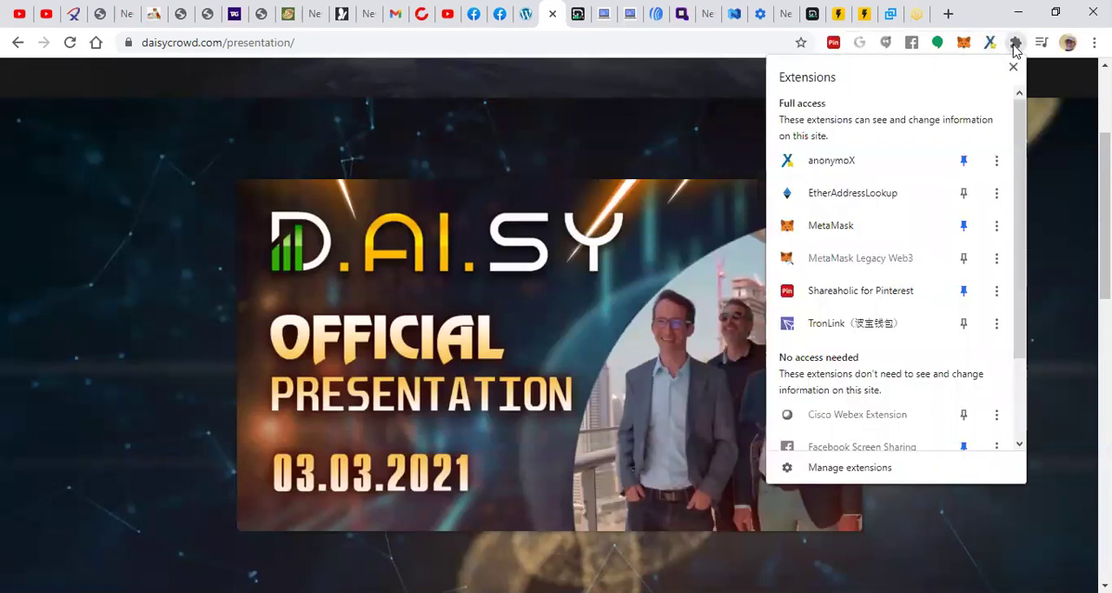
{"action": "left_click", "coordinate": [856, 331]}
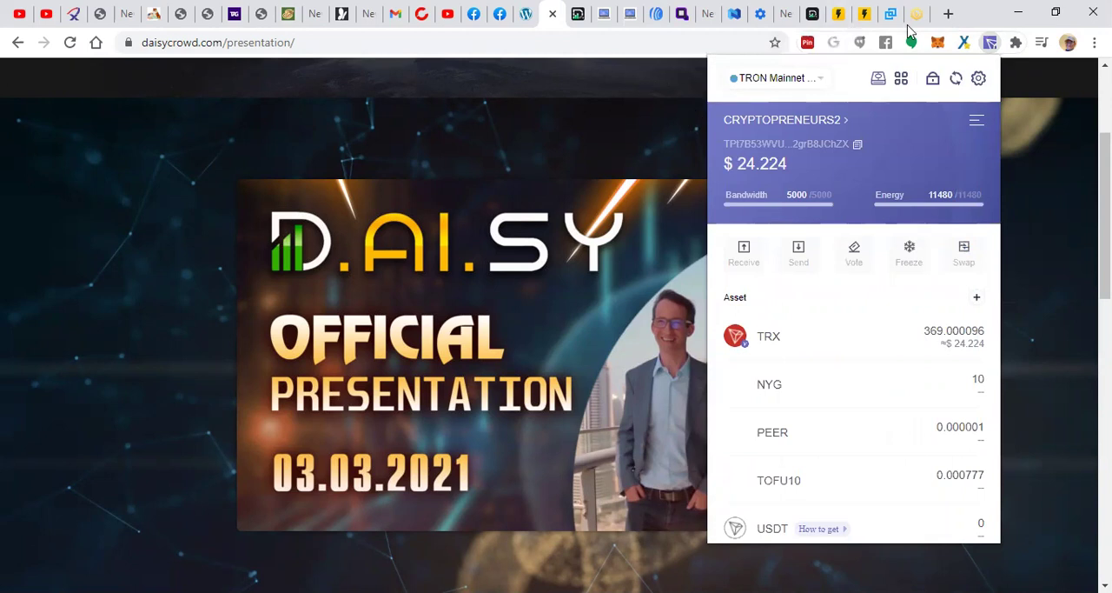
- Reload the daisy.global login page and try Automatic Login with the connected wallet
{"action": "left_click", "coordinate": [815, 19]}
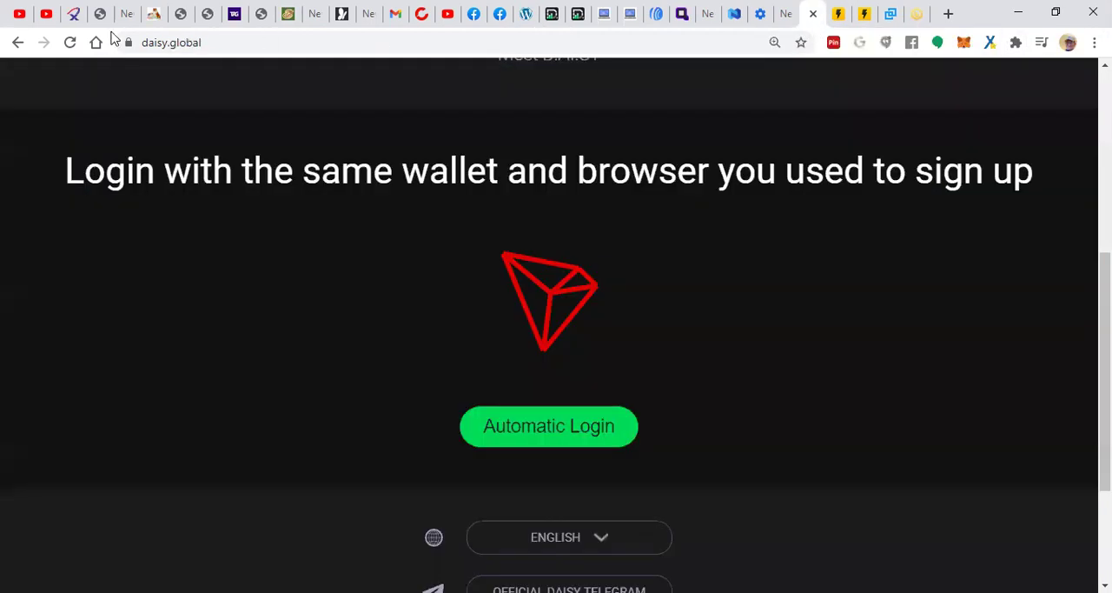
{"action": "left_click", "coordinate": [69, 42]}
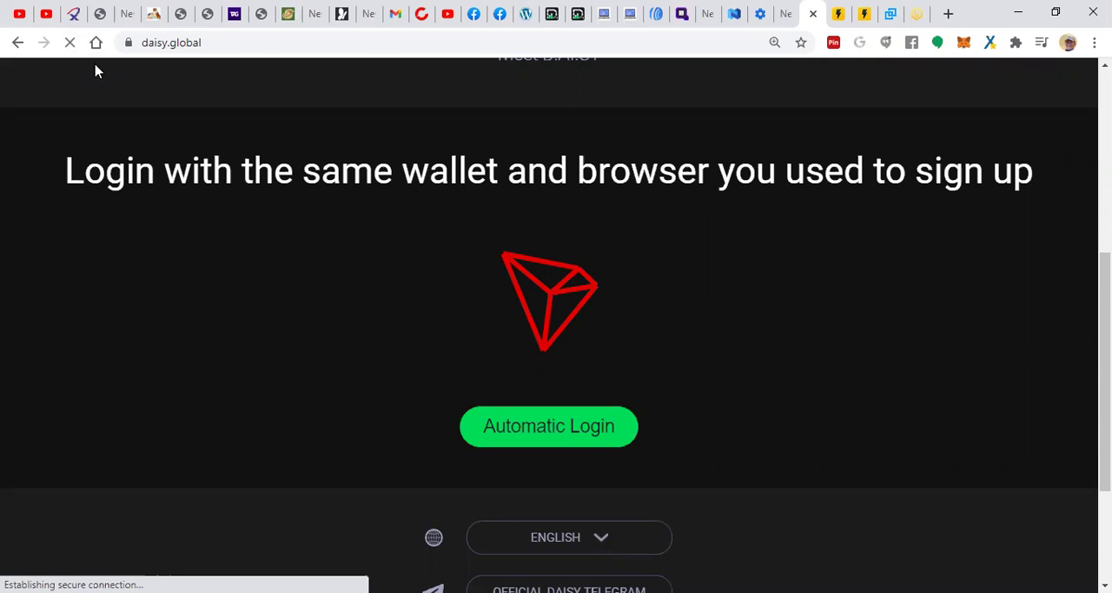
{"action": "left_click", "coordinate": [72, 50]}
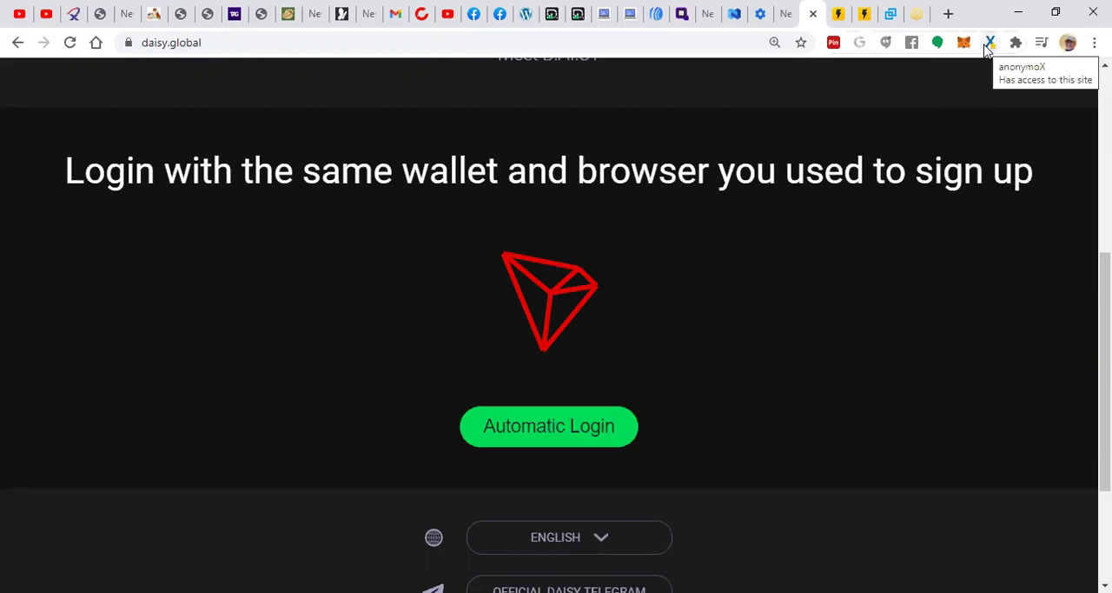
{"action": "left_click", "coordinate": [557, 431]}
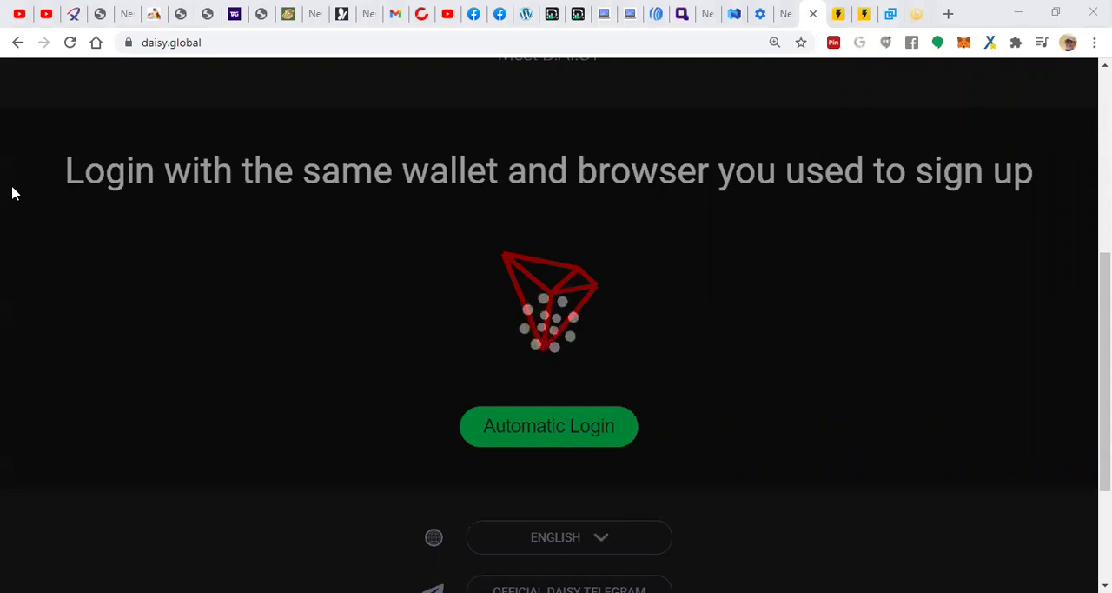
{"action": "left_click", "coordinate": [253, 515]}
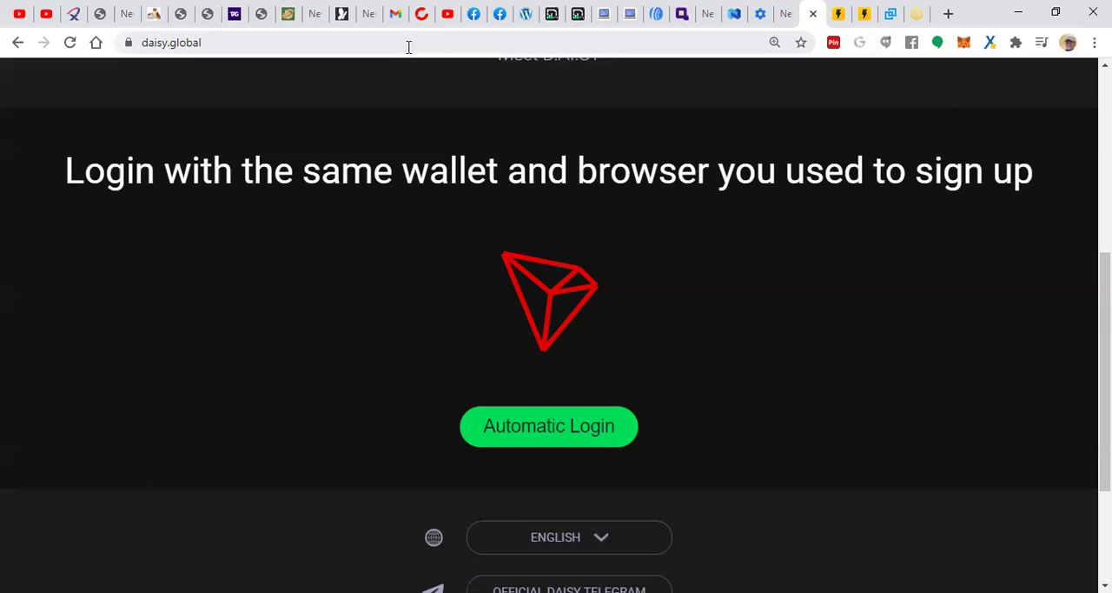
- Move between the open DAISY tabs to the 03.03.2021 Presentation page
{"action": "left_click", "coordinate": [550, 14]}
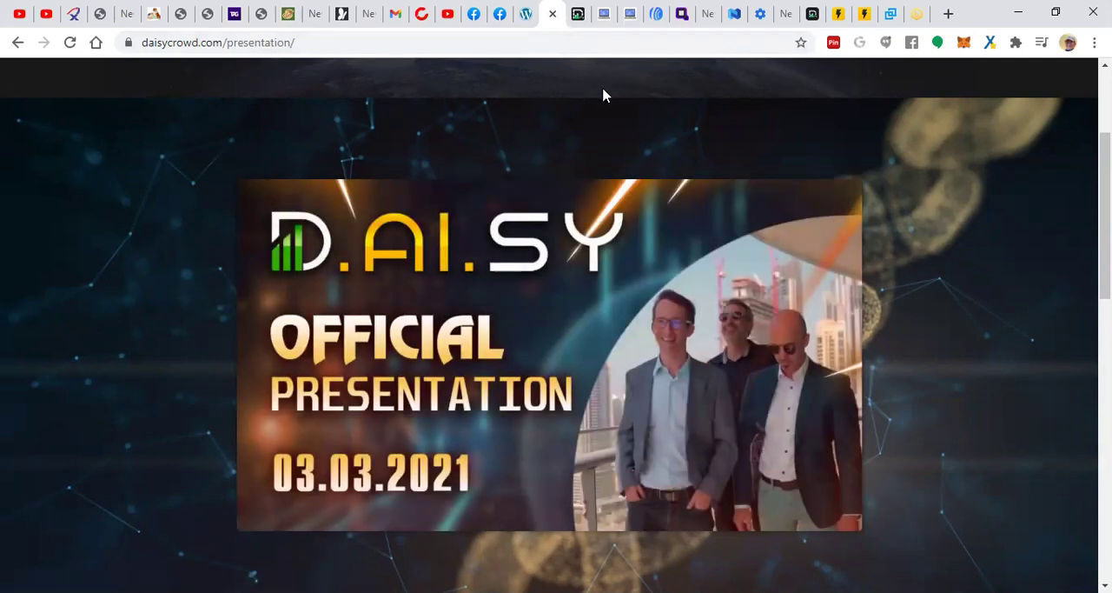
{"action": "left_click", "coordinate": [578, 19]}
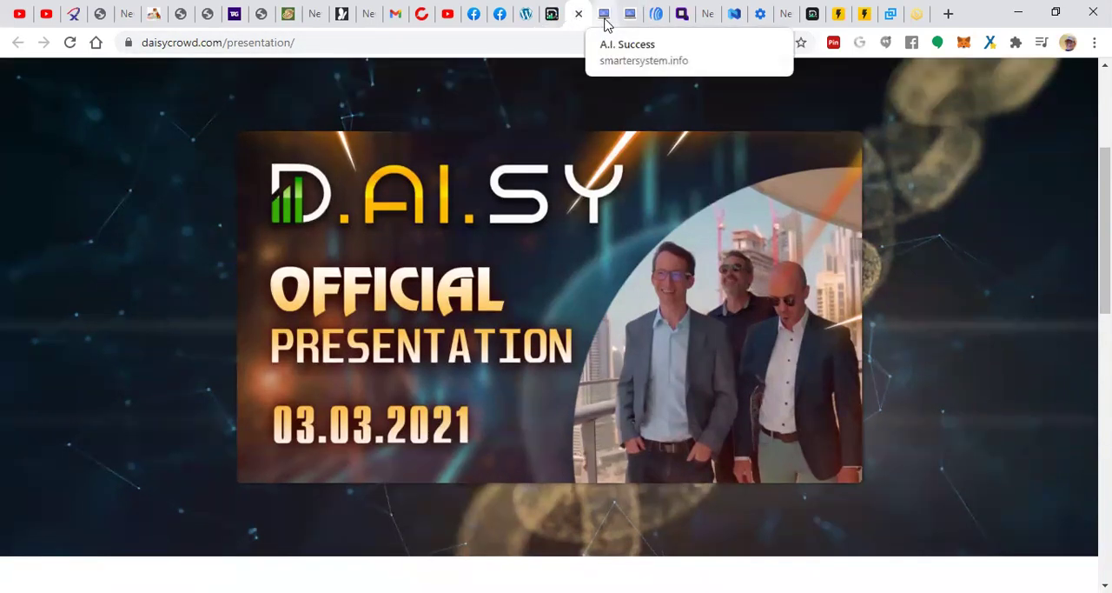
- Visit the A.I. Success page, then the 'Get Paid to Participate in Blockchain Experiments' page
{"action": "left_click", "coordinate": [608, 18]}
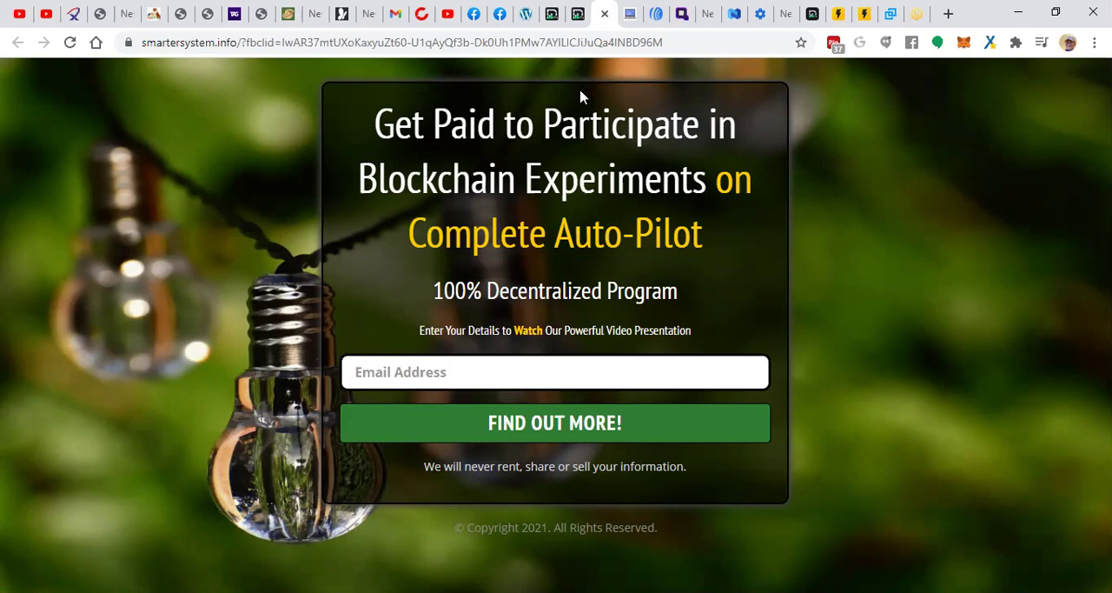
{"action": "left_click", "coordinate": [635, 26]}
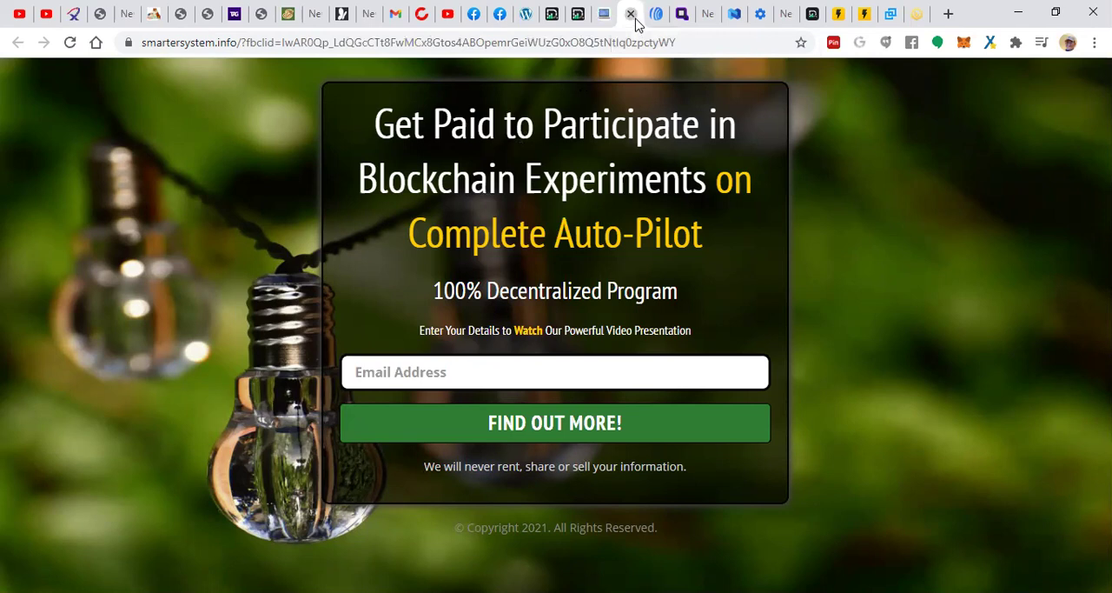
- Close the extra smartersystem.info tab to reveal the AWeber '[ NEW LAUNCH ] - funnel inside!' email
{"action": "left_click", "coordinate": [632, 19]}
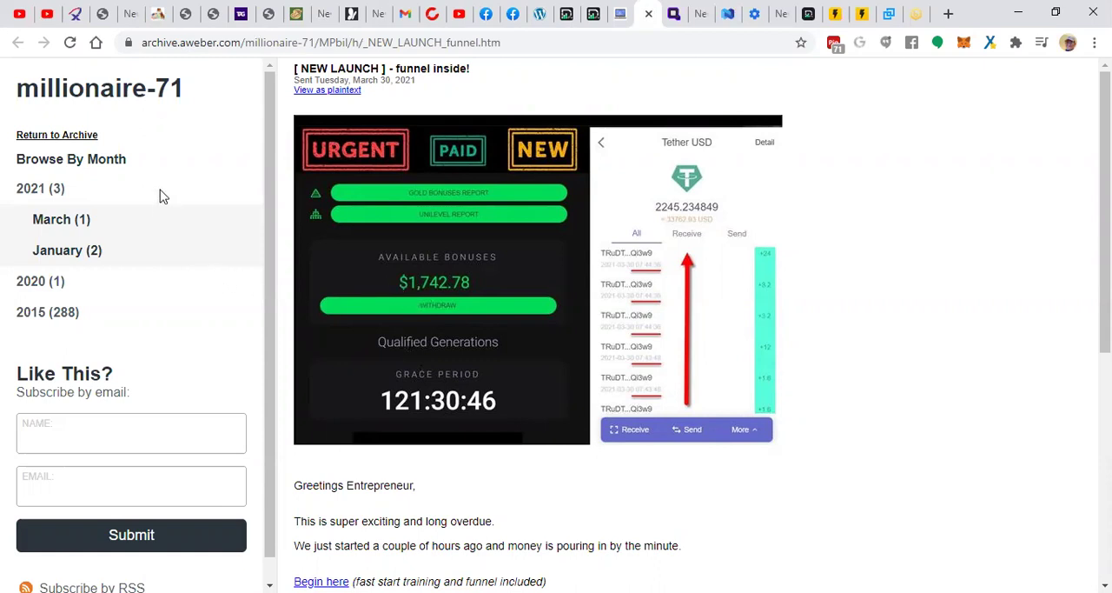
- Show the QubitLife Reward and Withdrawal History tables and dismiss the social networks popup
{"action": "left_click", "coordinate": [672, 14]}
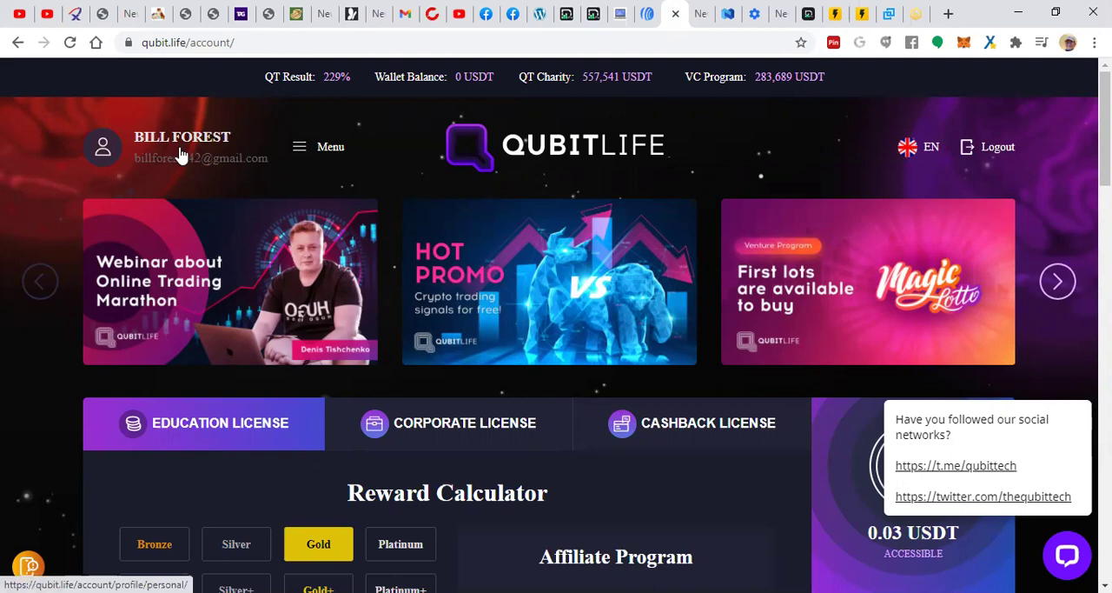
{"action": "scroll", "coordinate": [180, 154], "scroll_direction": "down", "scroll_amount": 2}
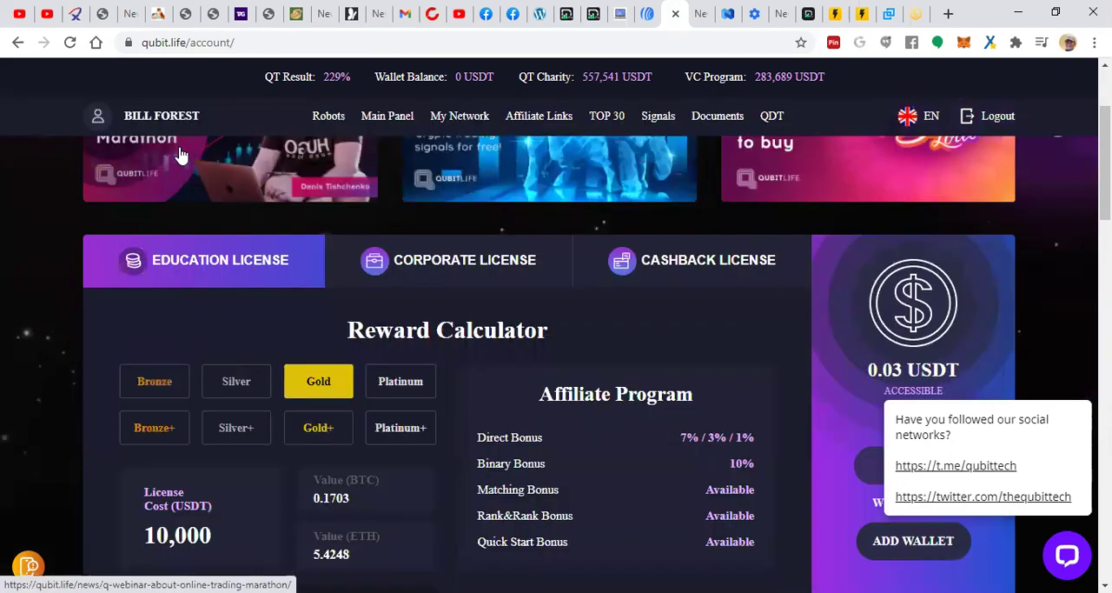
{"action": "scroll", "coordinate": [180, 155], "scroll_direction": "down", "scroll_amount": 1}
{"action": "scroll", "coordinate": [180, 154], "scroll_direction": "down", "scroll_amount": 3}
{"action": "scroll", "coordinate": [180, 155], "scroll_direction": "down", "scroll_amount": 3}
{"action": "scroll", "coordinate": [180, 155], "scroll_direction": "down", "scroll_amount": 2}
{"action": "scroll", "coordinate": [180, 155], "scroll_direction": "down", "scroll_amount": 1}
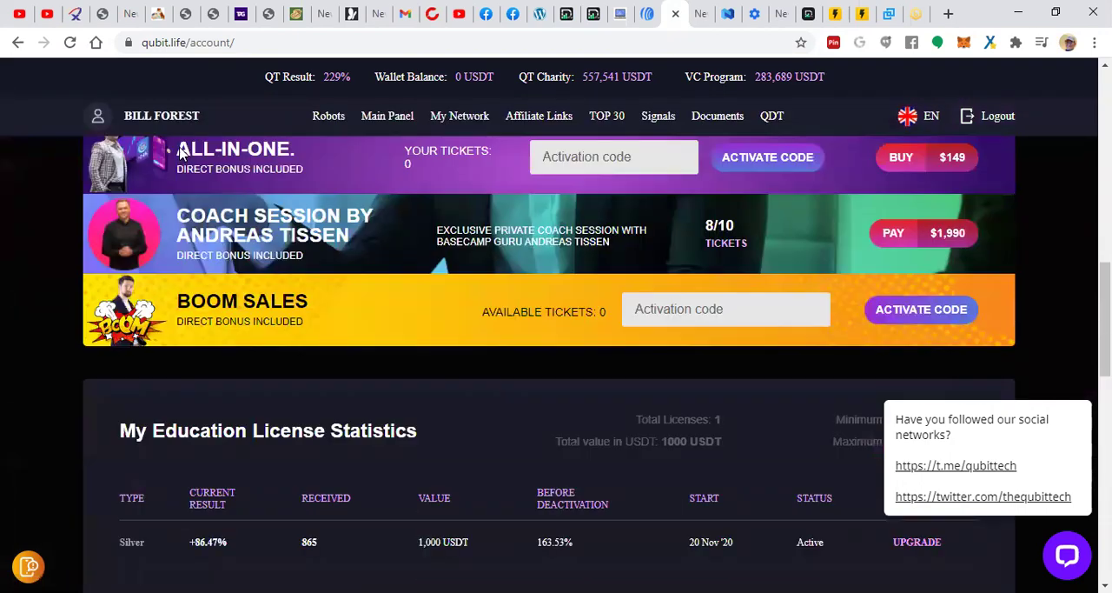
{"action": "scroll", "coordinate": [180, 154], "scroll_direction": "down", "scroll_amount": 2}
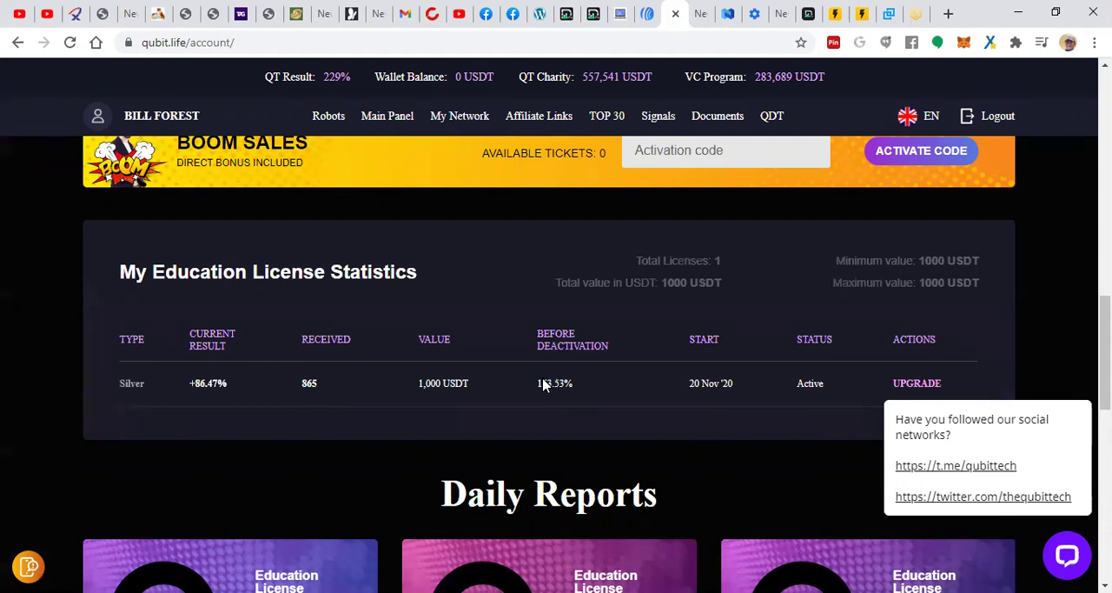
{"action": "scroll", "coordinate": [545, 383], "scroll_direction": "up", "scroll_amount": 1}
{"action": "scroll", "coordinate": [545, 384], "scroll_direction": "up", "scroll_amount": 2}
{"action": "scroll", "coordinate": [545, 383], "scroll_direction": "up", "scroll_amount": 1}
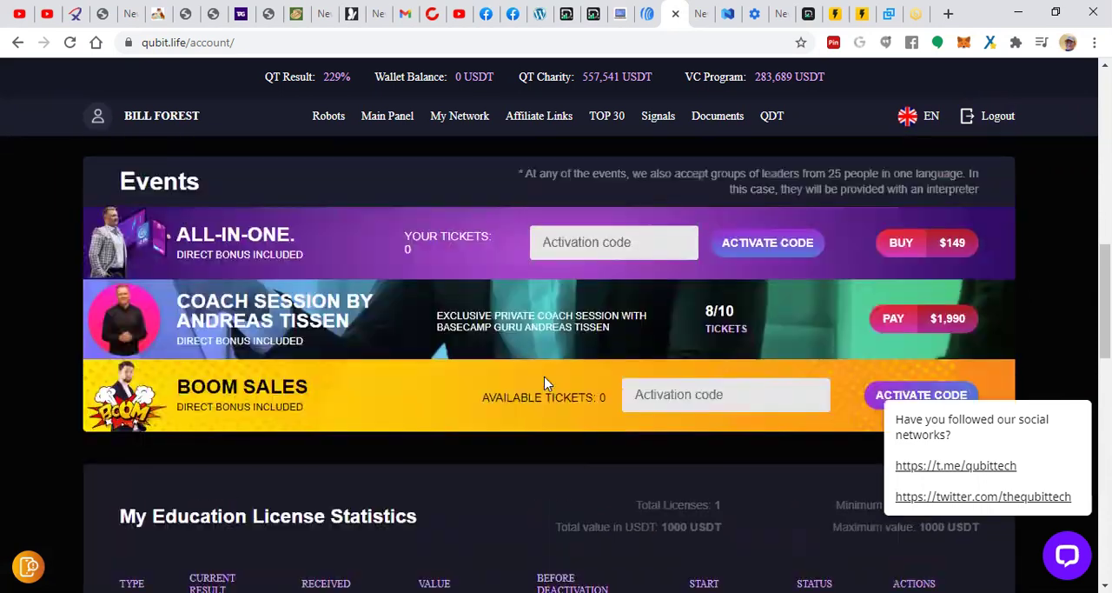
{"action": "scroll", "coordinate": [544, 383], "scroll_direction": "up", "scroll_amount": 2}
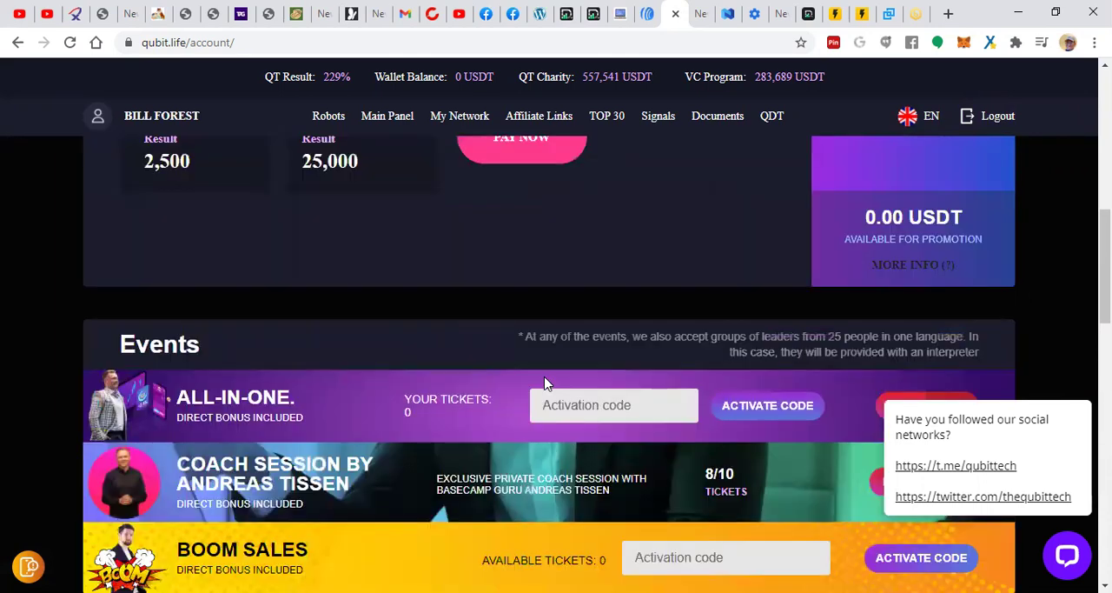
{"action": "scroll", "coordinate": [544, 383], "scroll_direction": "up", "scroll_amount": 2}
{"action": "scroll", "coordinate": [545, 383], "scroll_direction": "up", "scroll_amount": 2}
{"action": "scroll", "coordinate": [545, 383], "scroll_direction": "up", "scroll_amount": 2}
{"action": "scroll", "coordinate": [545, 384], "scroll_direction": "up", "scroll_amount": 1}
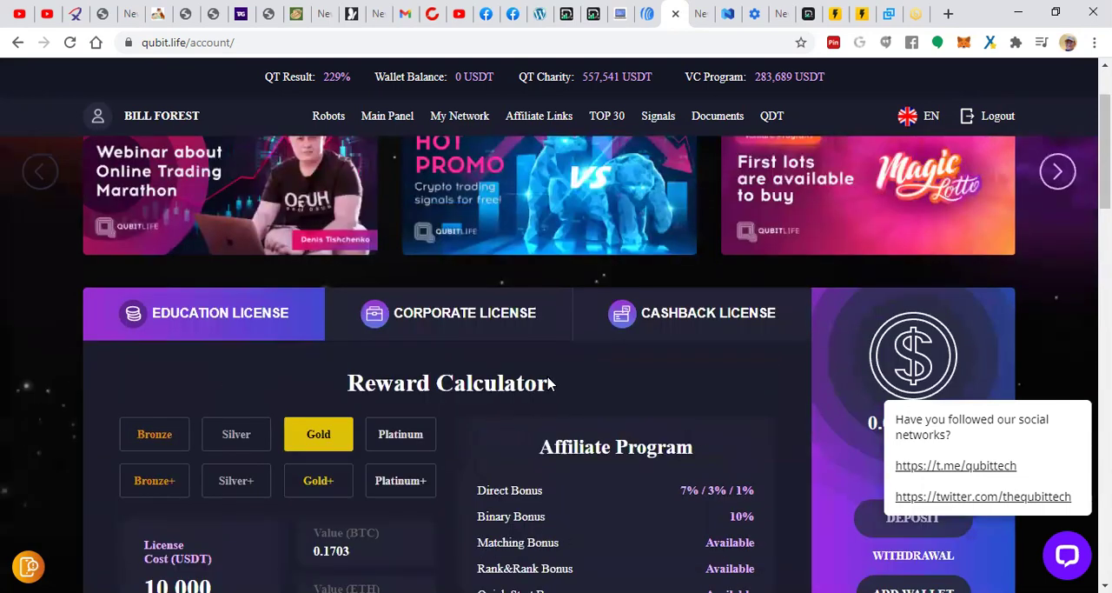
{"action": "scroll", "coordinate": [545, 383], "scroll_direction": "up", "scroll_amount": 1}
{"action": "scroll", "coordinate": [547, 383], "scroll_direction": "up", "scroll_amount": 1}
{"action": "scroll", "coordinate": [547, 383], "scroll_direction": "down", "scroll_amount": 4}
{"action": "scroll", "coordinate": [548, 383], "scroll_direction": "down", "scroll_amount": 4}
{"action": "scroll", "coordinate": [549, 384], "scroll_direction": "down", "scroll_amount": 4}
{"action": "scroll", "coordinate": [553, 386], "scroll_direction": "down", "scroll_amount": 3}
{"action": "scroll", "coordinate": [554, 387], "scroll_direction": "down", "scroll_amount": 2}
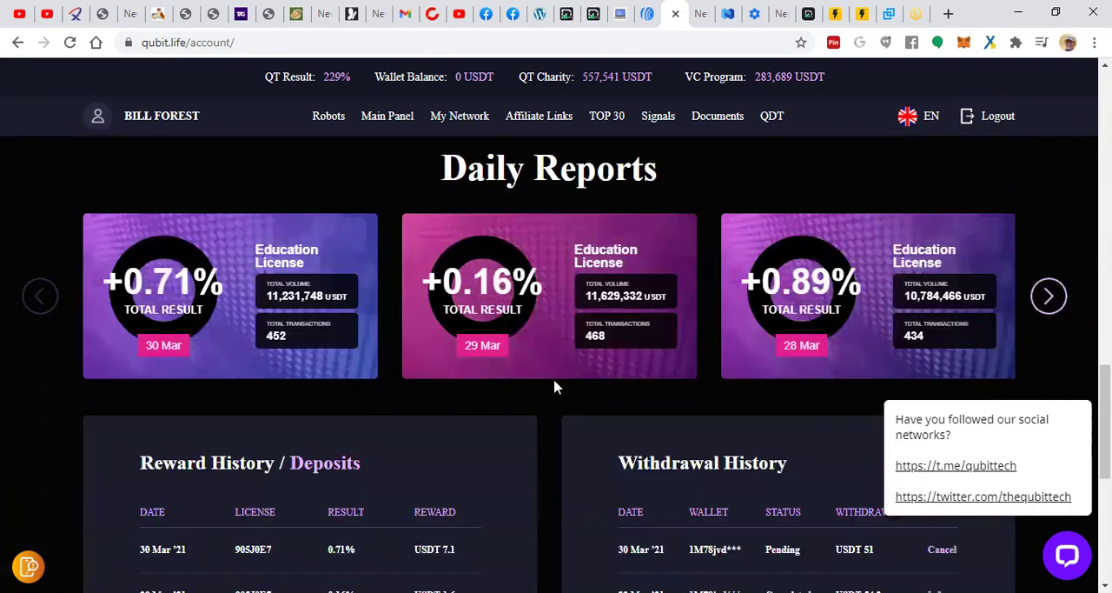
{"action": "scroll", "coordinate": [556, 385], "scroll_direction": "down", "scroll_amount": 1}
{"action": "scroll", "coordinate": [556, 384], "scroll_direction": "down", "scroll_amount": 2}
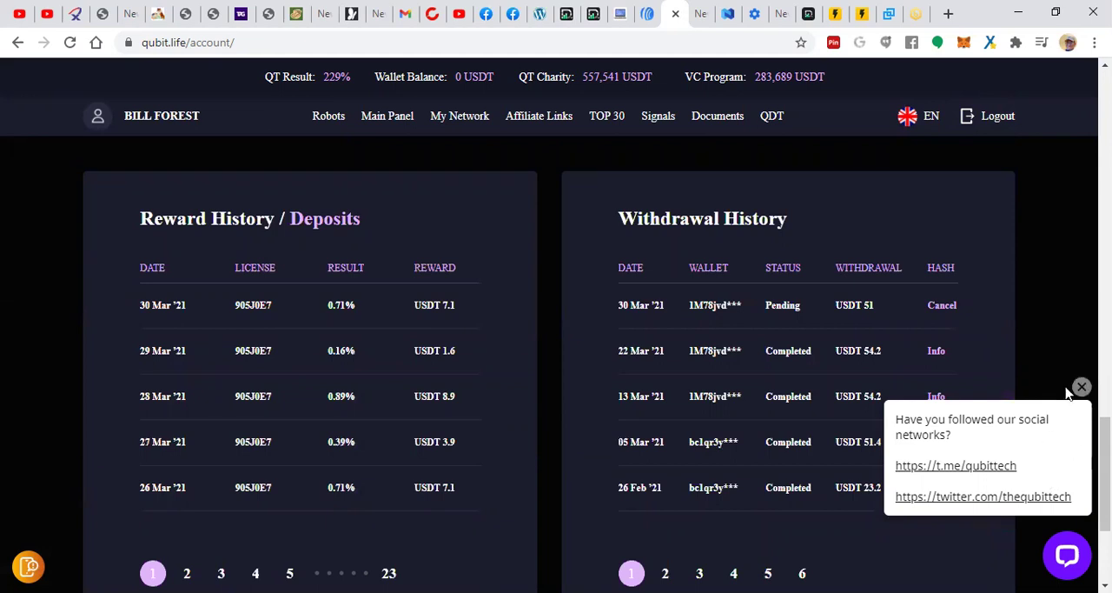
{"action": "left_click", "coordinate": [1082, 387]}
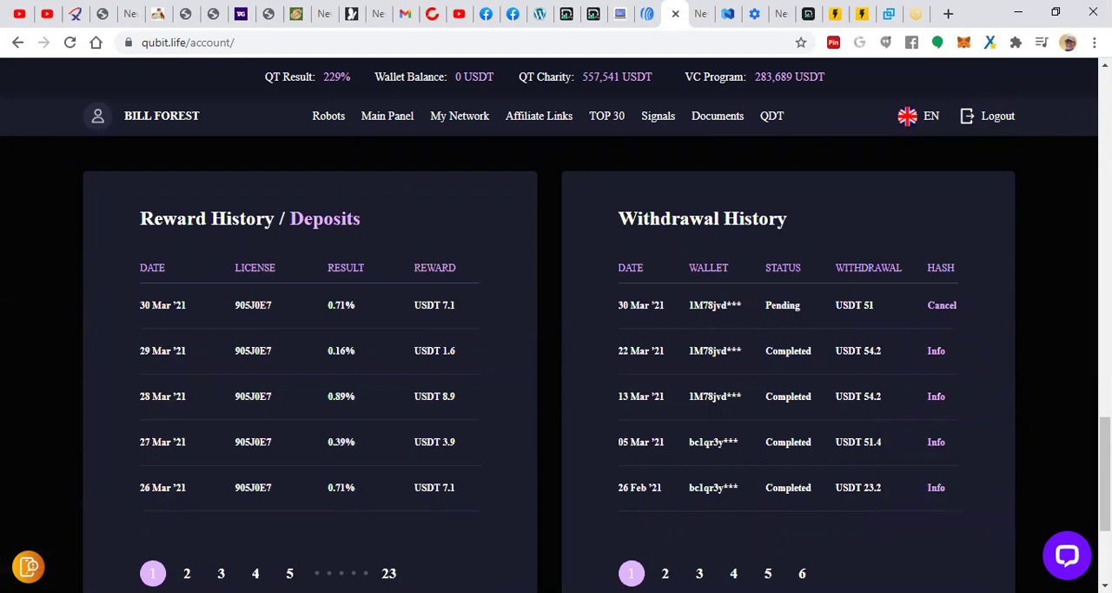
{"action": "scroll", "coordinate": [1062, 252], "scroll_direction": "down", "scroll_amount": 1}
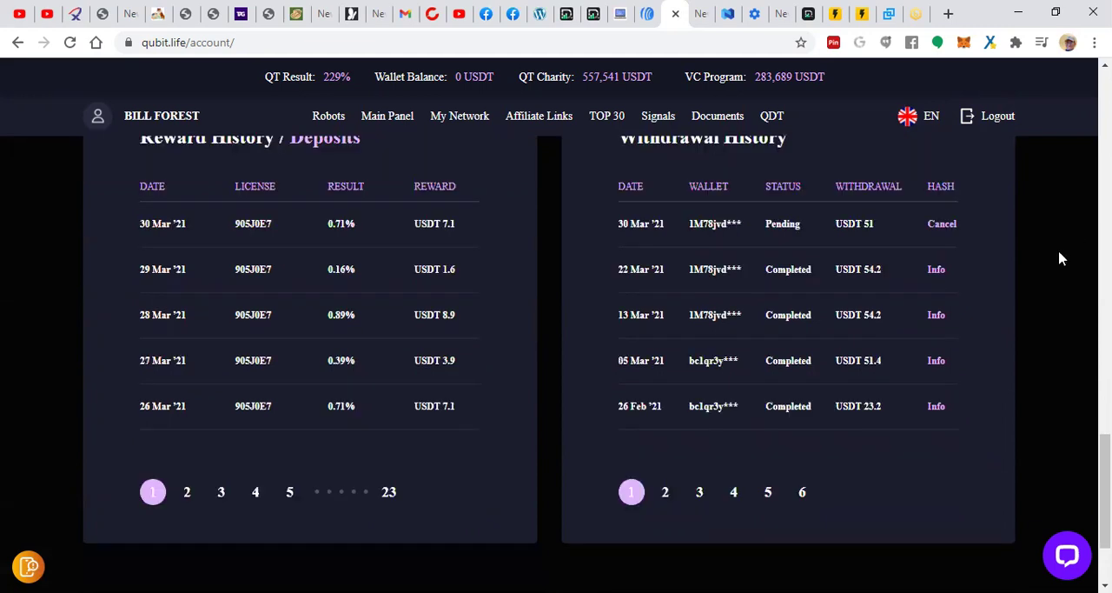
{"action": "scroll", "coordinate": [1057, 255], "scroll_direction": "up", "scroll_amount": 1}
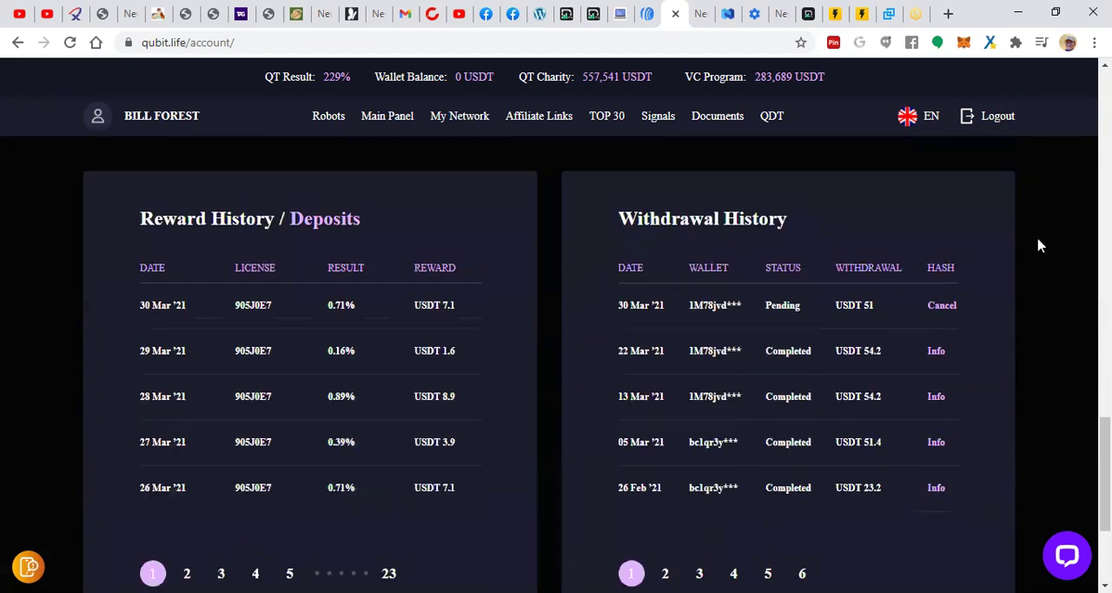
- Highlight Nexo's Interest Earned $3.98, Portfolio Balance $6,386.71 and Available Credit $1,693.57
{"action": "left_click", "coordinate": [727, 15]}
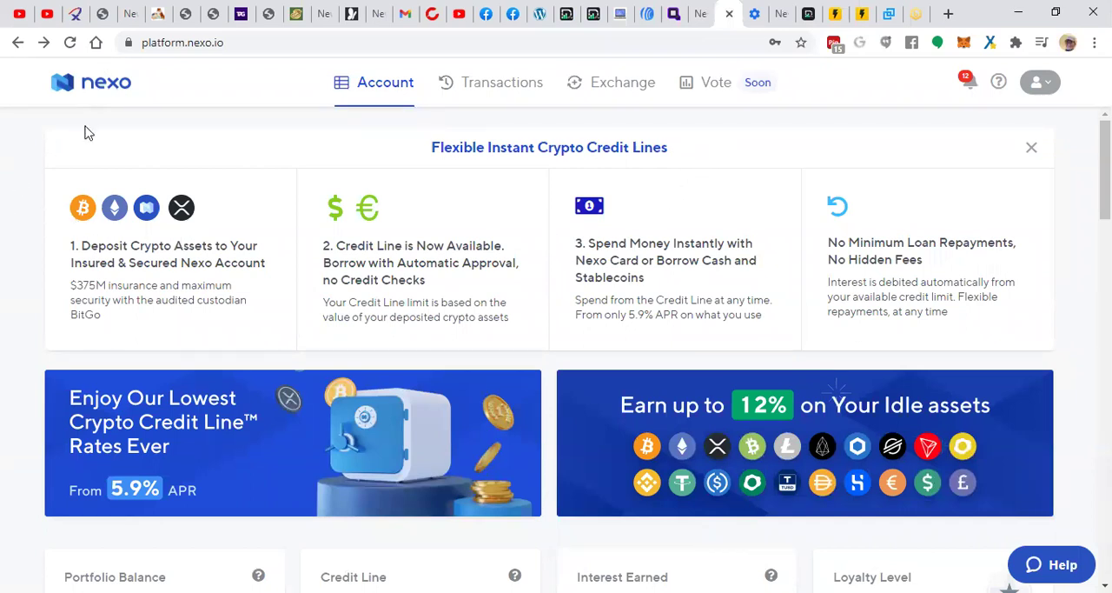
{"action": "scroll", "coordinate": [90, 139], "scroll_direction": "down", "scroll_amount": 2}
{"action": "scroll", "coordinate": [218, 382], "scroll_direction": "down", "scroll_amount": 1}
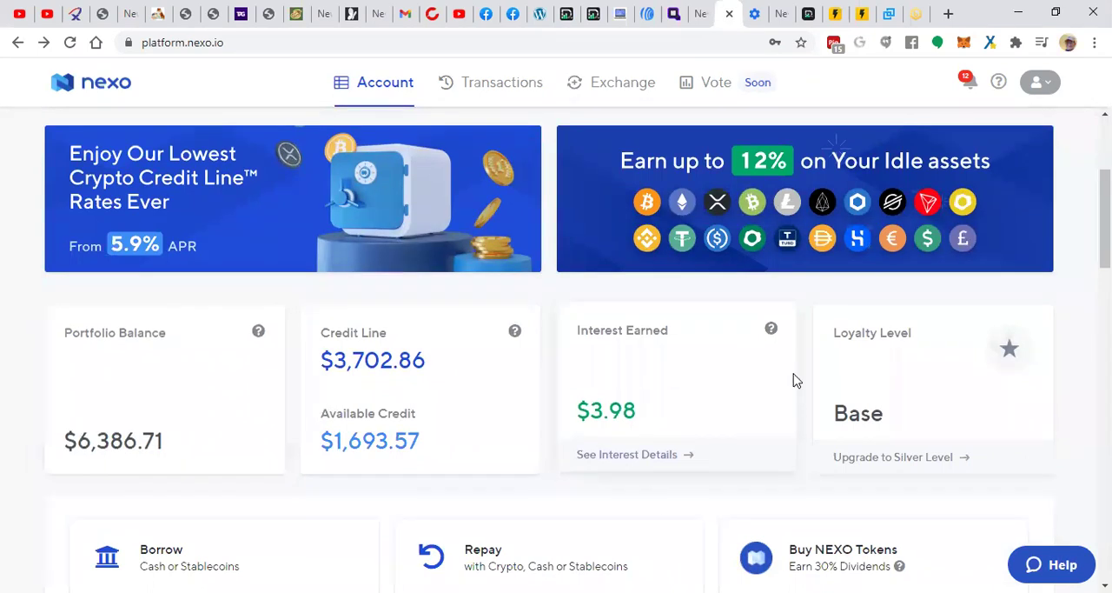
{"action": "left_click_drag", "start_coordinate": [575, 416], "coordinate": [639, 415]}
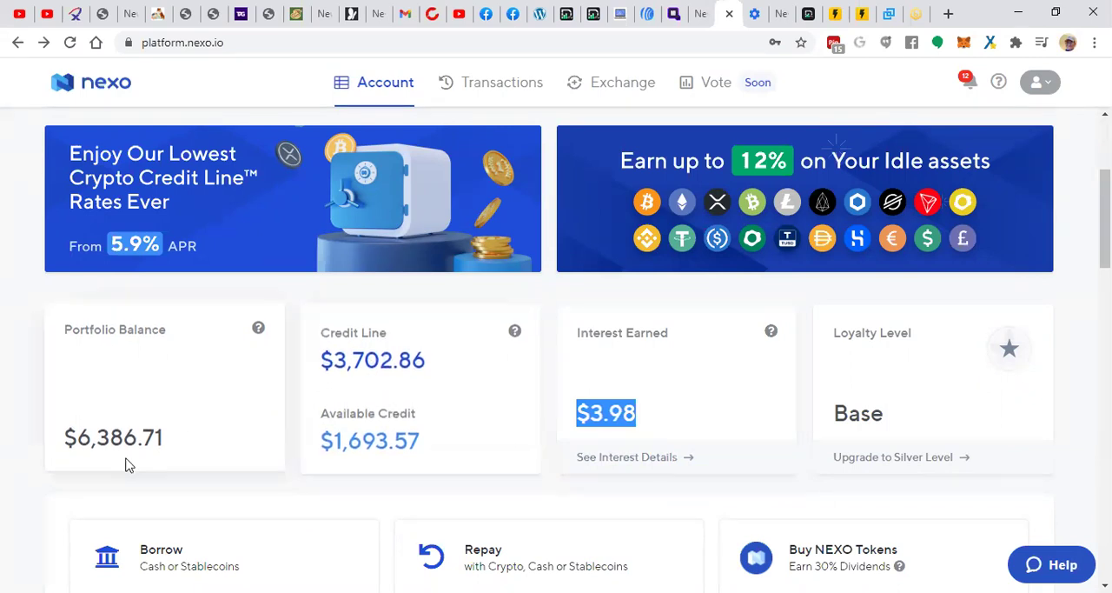
{"action": "left_click_drag", "start_coordinate": [76, 436], "coordinate": [164, 435]}
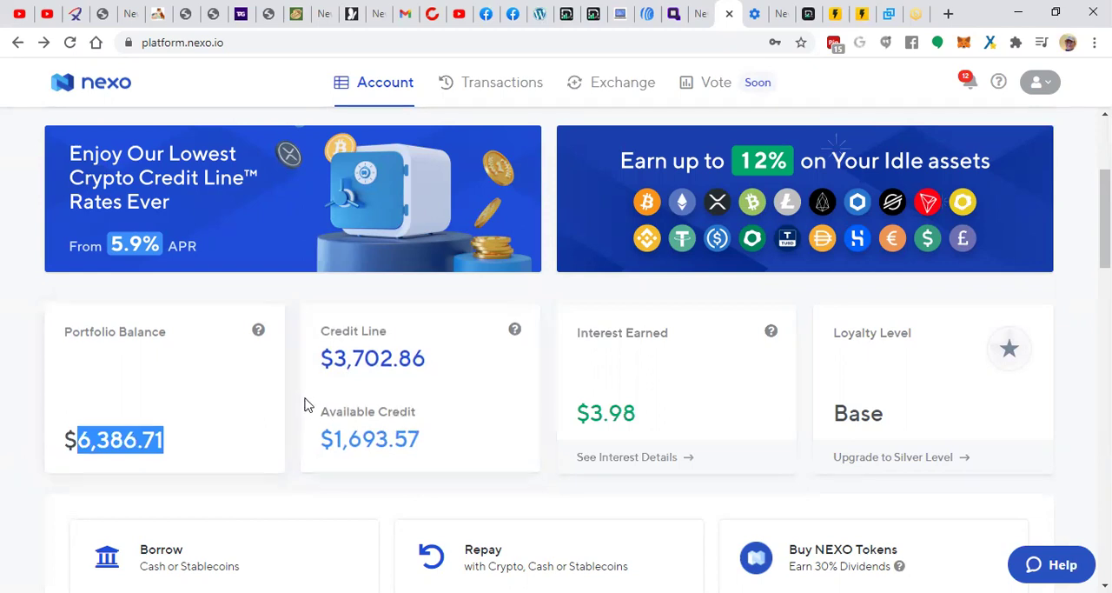
{"action": "left_click", "coordinate": [340, 434]}
{"action": "left_click_drag", "start_coordinate": [340, 434], "coordinate": [418, 437]}
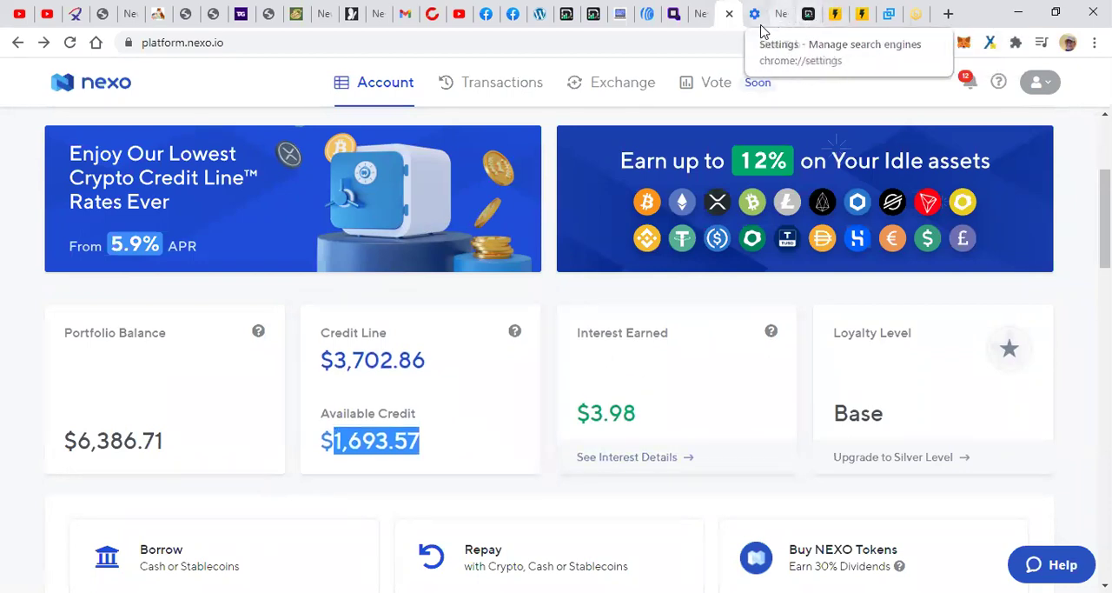
- Open copyprotraders.com in a new tab and go to its login page
{"action": "left_click", "coordinate": [949, 14]}
{"action": "type", "text": "copy"}
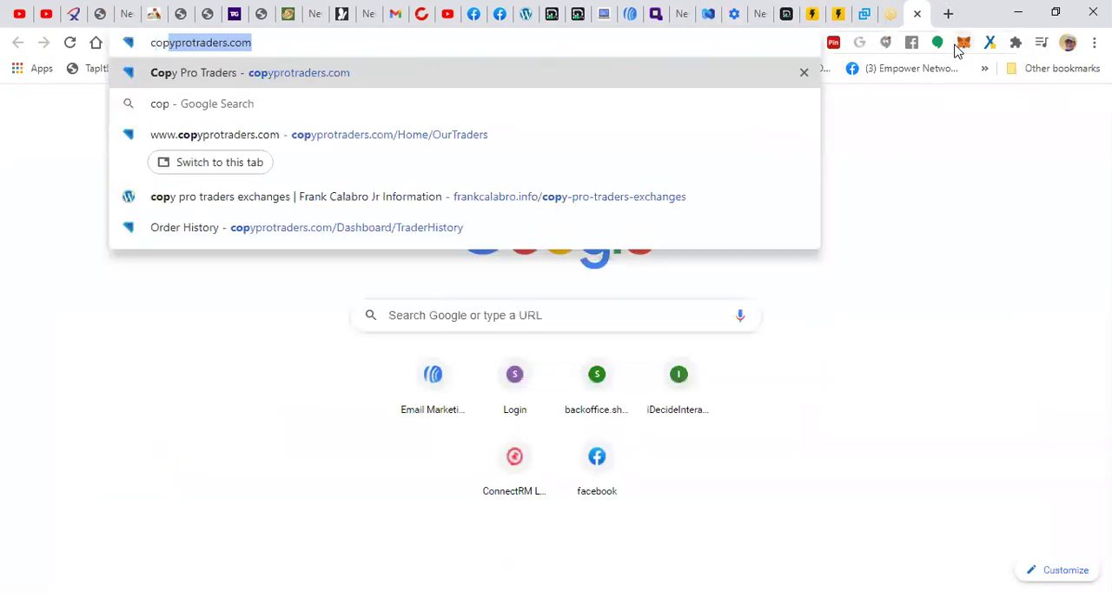
{"action": "key", "text": "Return"}
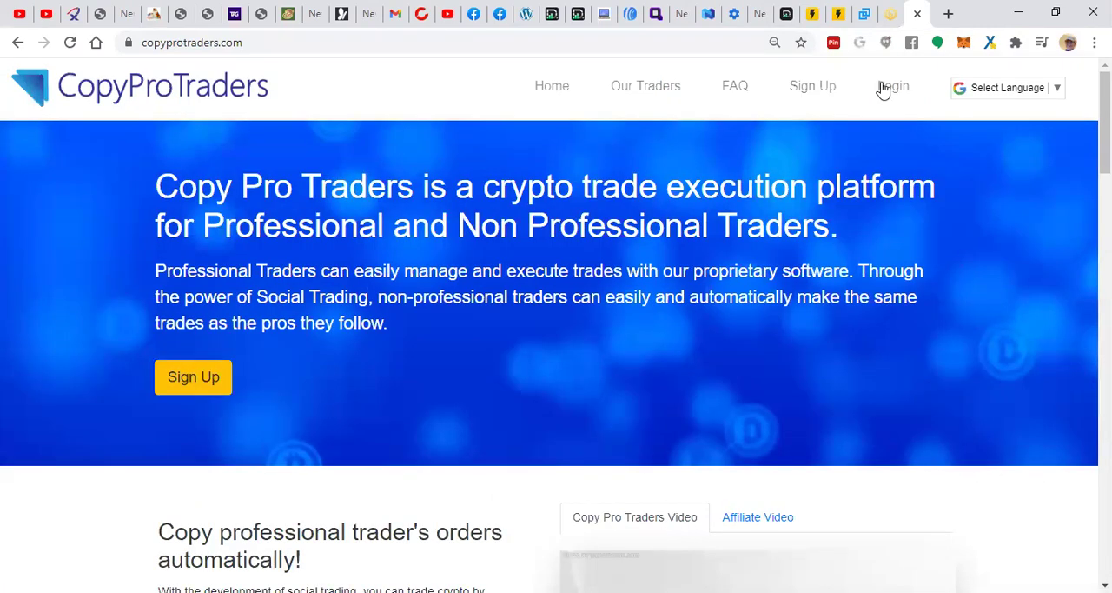
{"action": "left_click", "coordinate": [888, 90]}
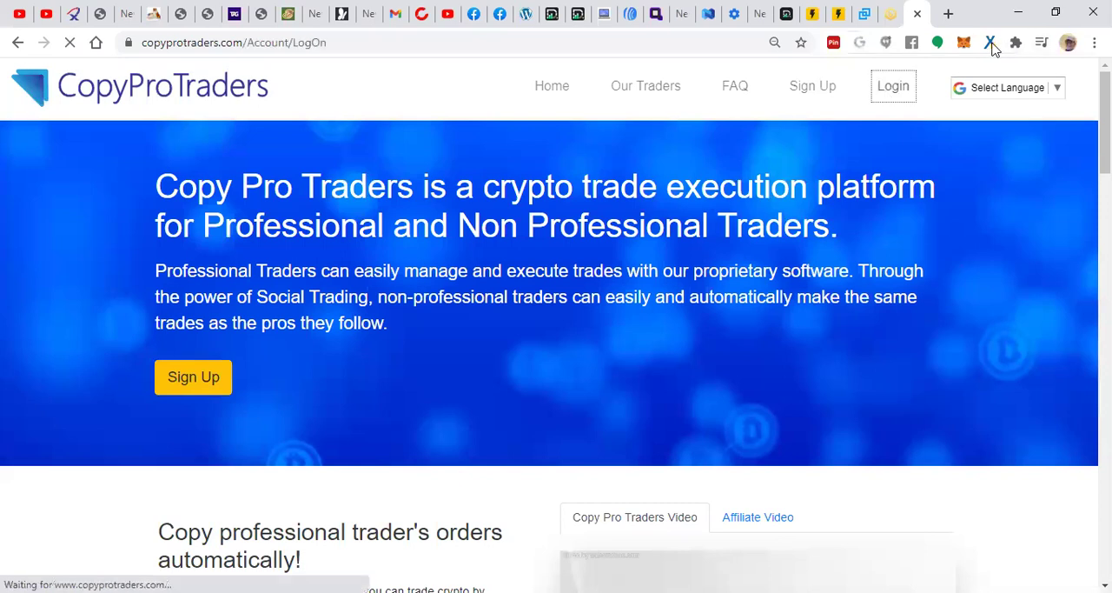
- Turn off the anonymoX extension and log in to Copy Pro Traders
{"action": "left_click", "coordinate": [990, 43]}
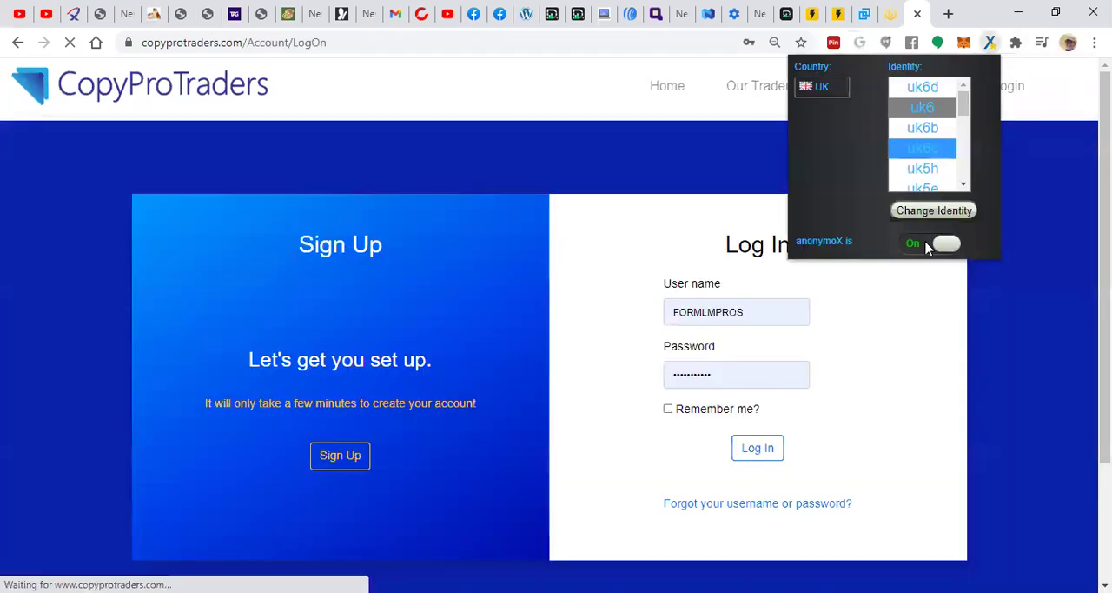
{"action": "left_click", "coordinate": [921, 244]}
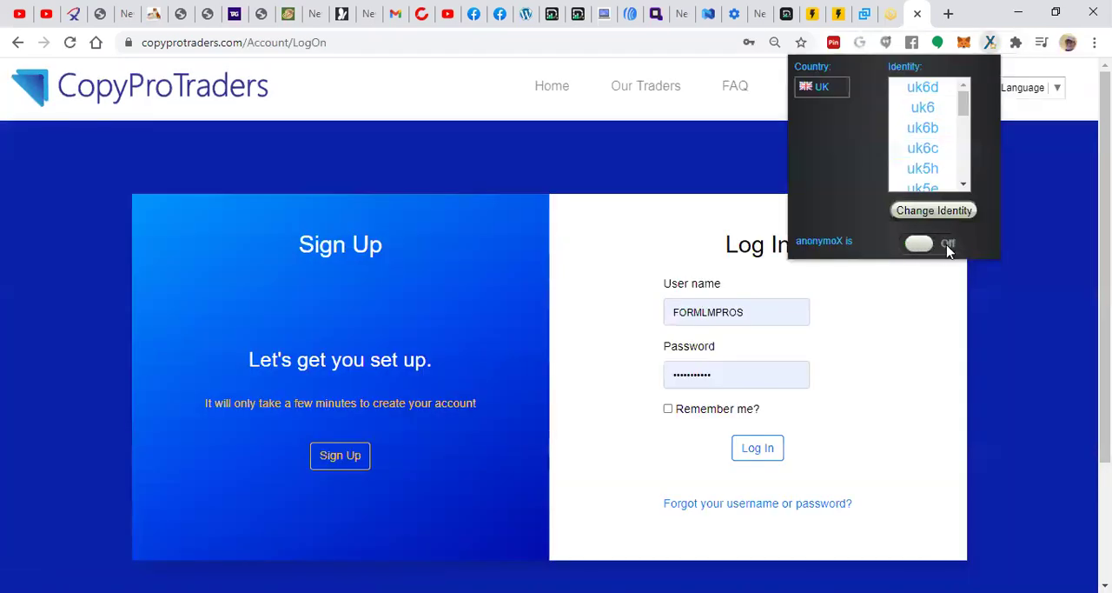
{"action": "left_click", "coordinate": [615, 141]}
{"action": "left_click", "coordinate": [752, 455]}
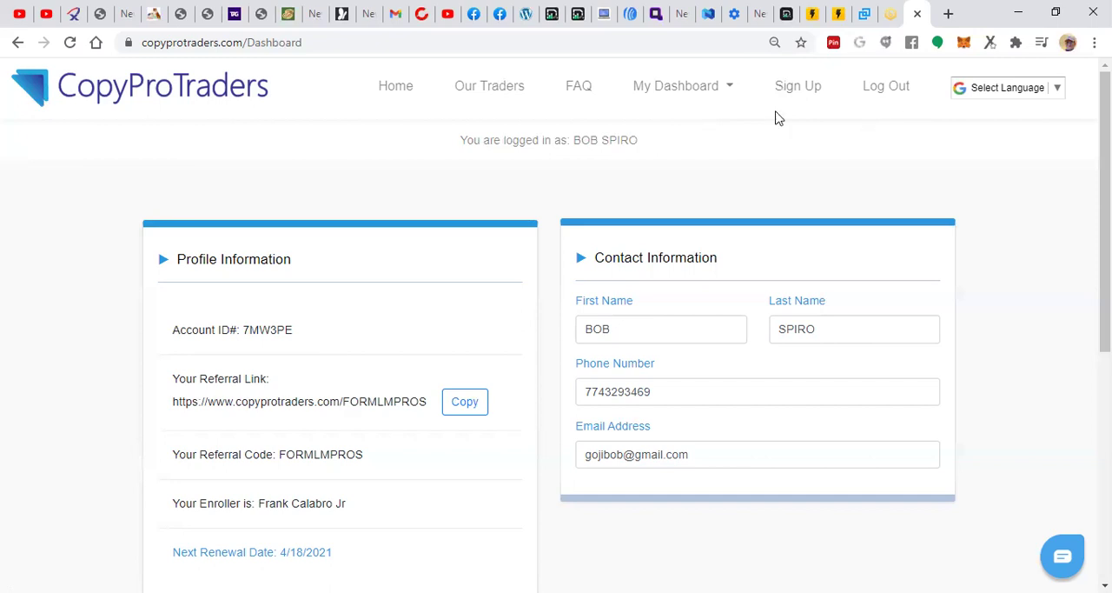
- Open Trade History from the My Dashboard menu to list all trades
{"action": "left_click", "coordinate": [686, 101]}
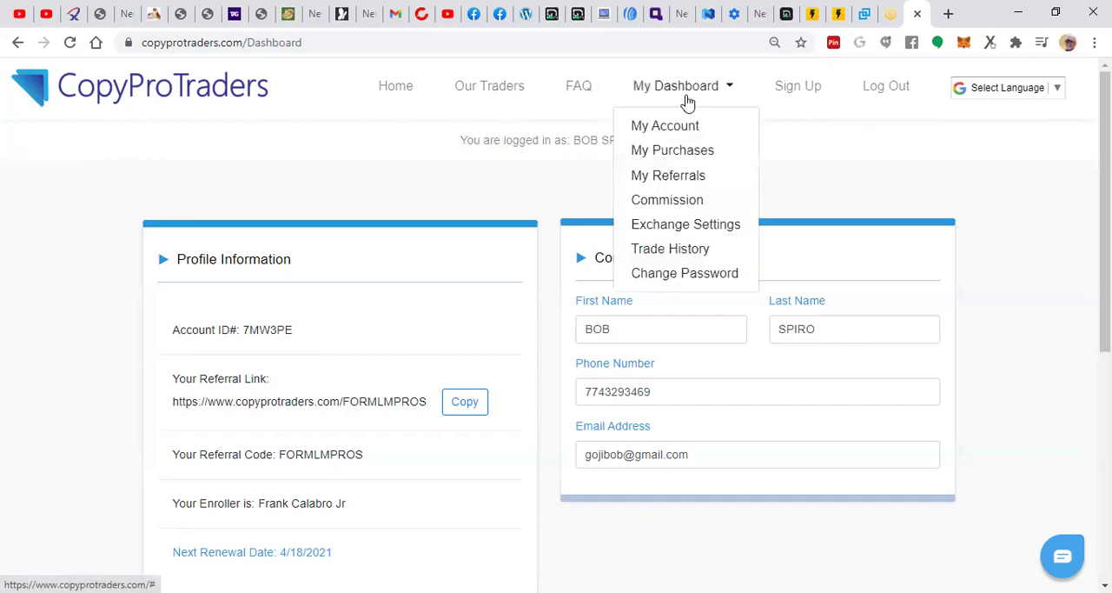
{"action": "left_click", "coordinate": [684, 252]}
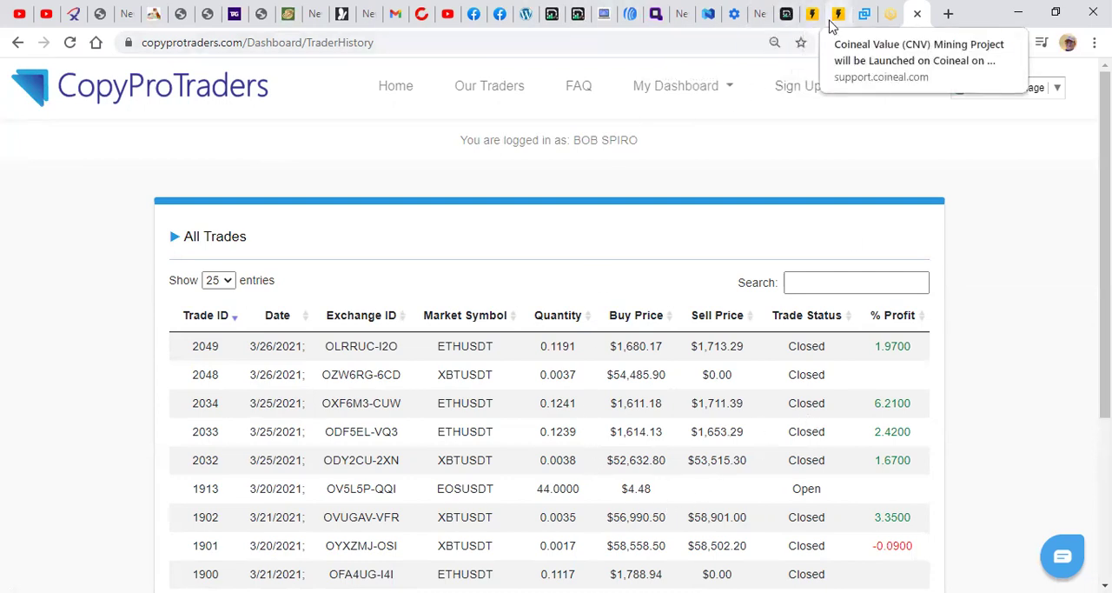
- Move between the Coineal tabs, ending on the security settings page
{"action": "left_click", "coordinate": [808, 28]}
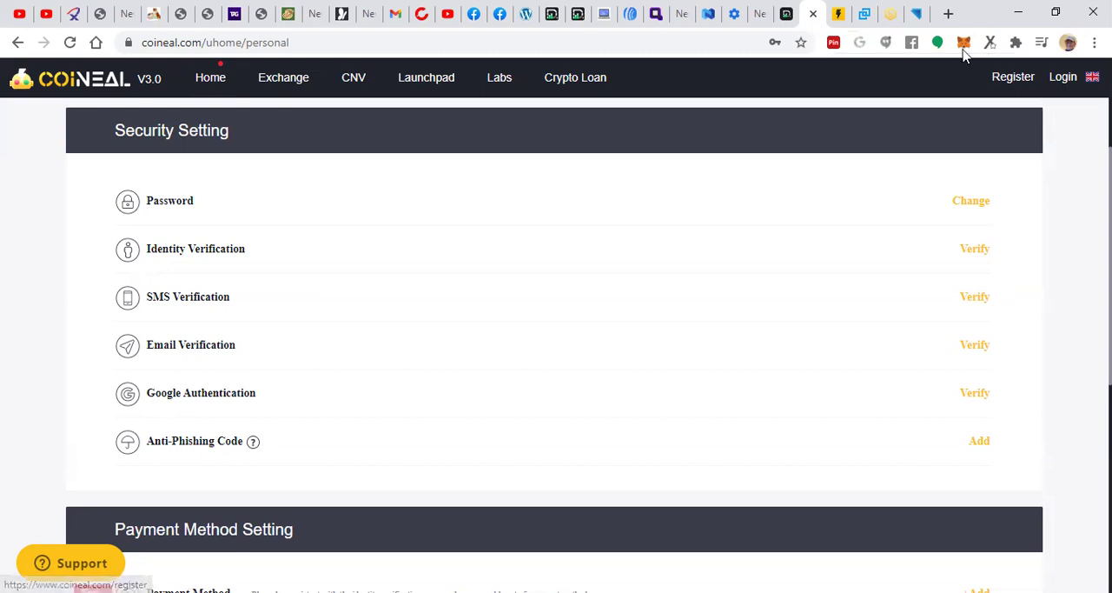
{"action": "left_click", "coordinate": [845, 19]}
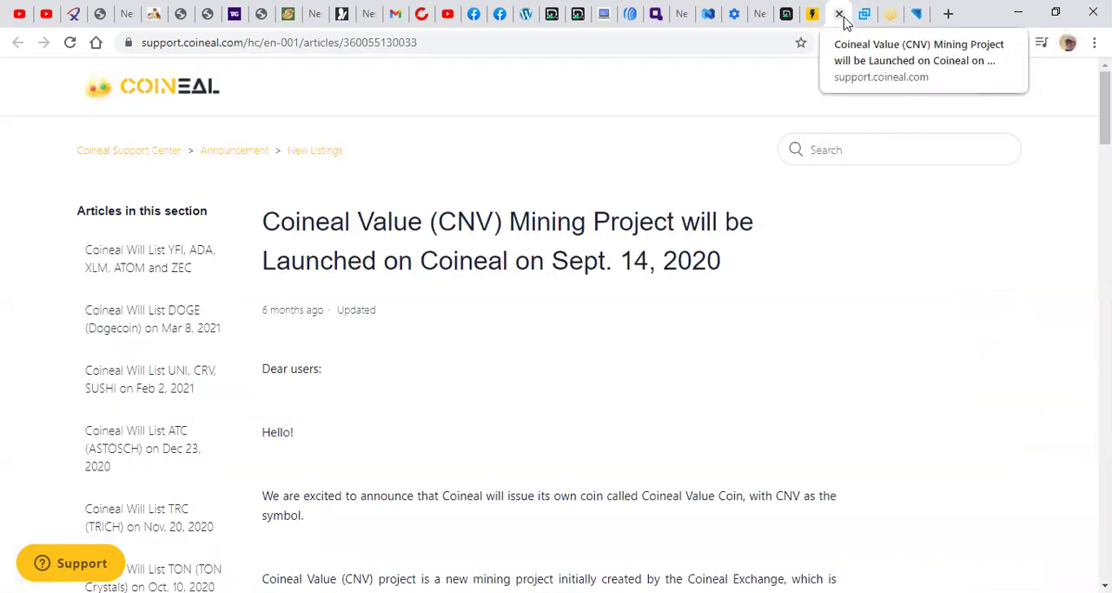
{"action": "left_click", "coordinate": [811, 18]}
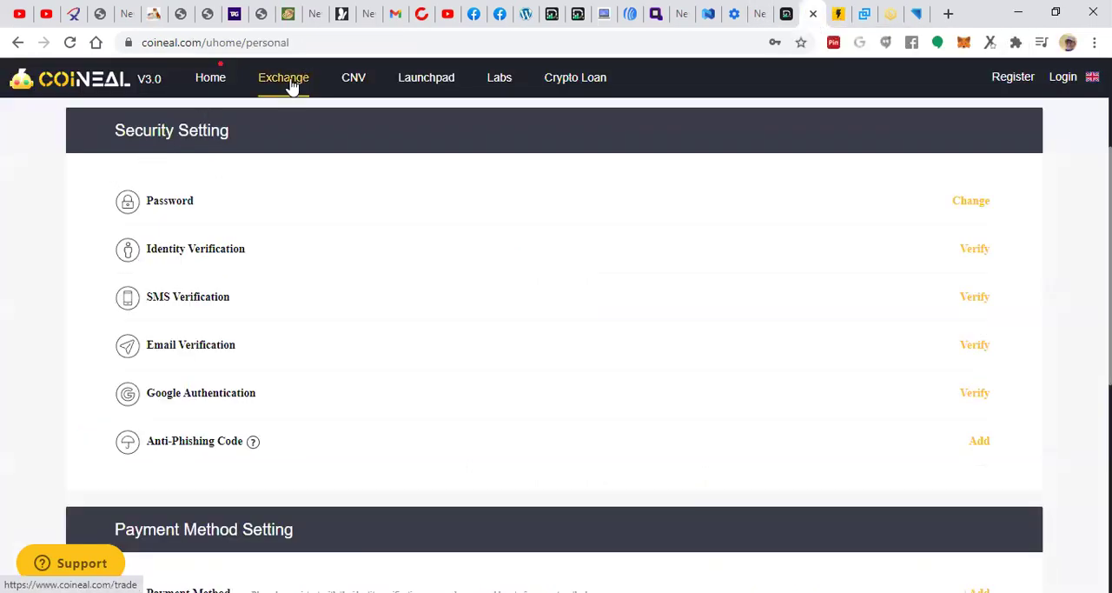
- Sign in to Coineal with saved credentials, slider captcha and Google Authenticator code
{"action": "left_click", "coordinate": [1062, 84]}
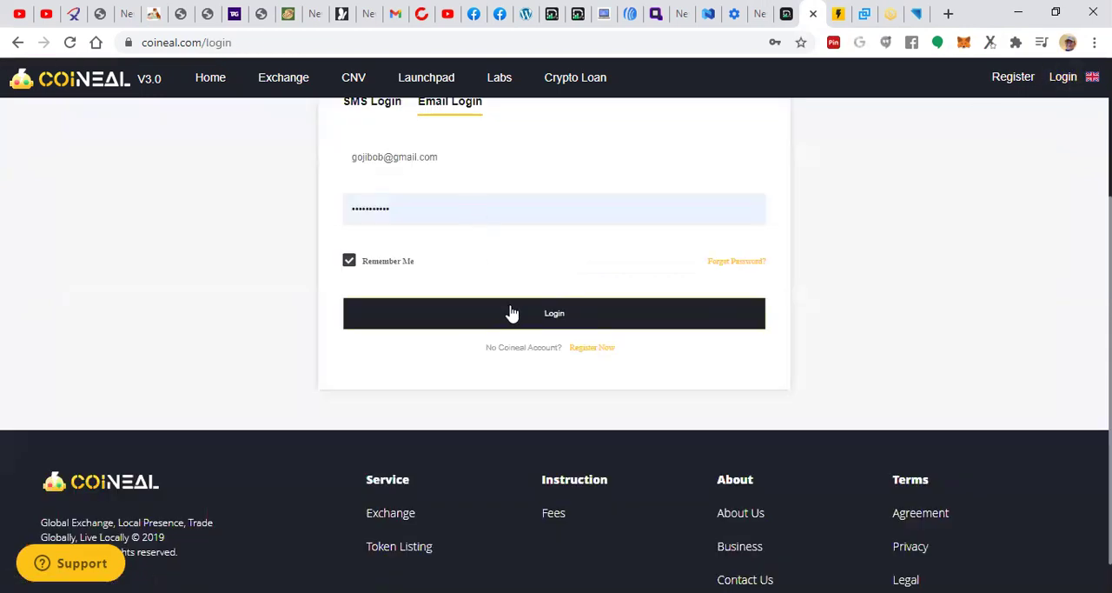
{"action": "left_click", "coordinate": [540, 318]}
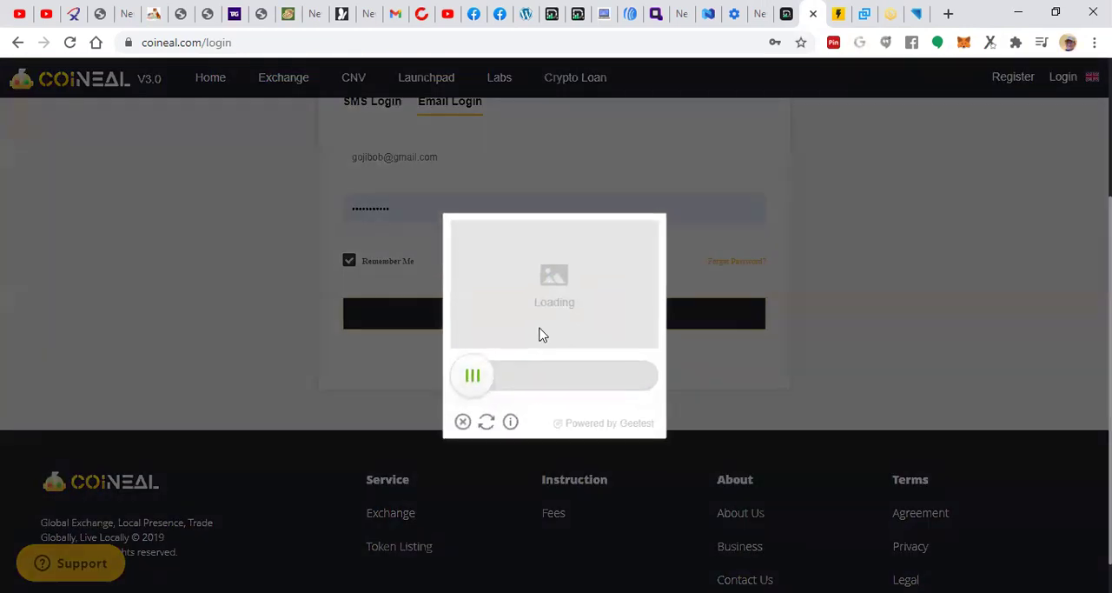
{"action": "left_click_drag", "start_coordinate": [476, 379], "coordinate": [603, 387]}
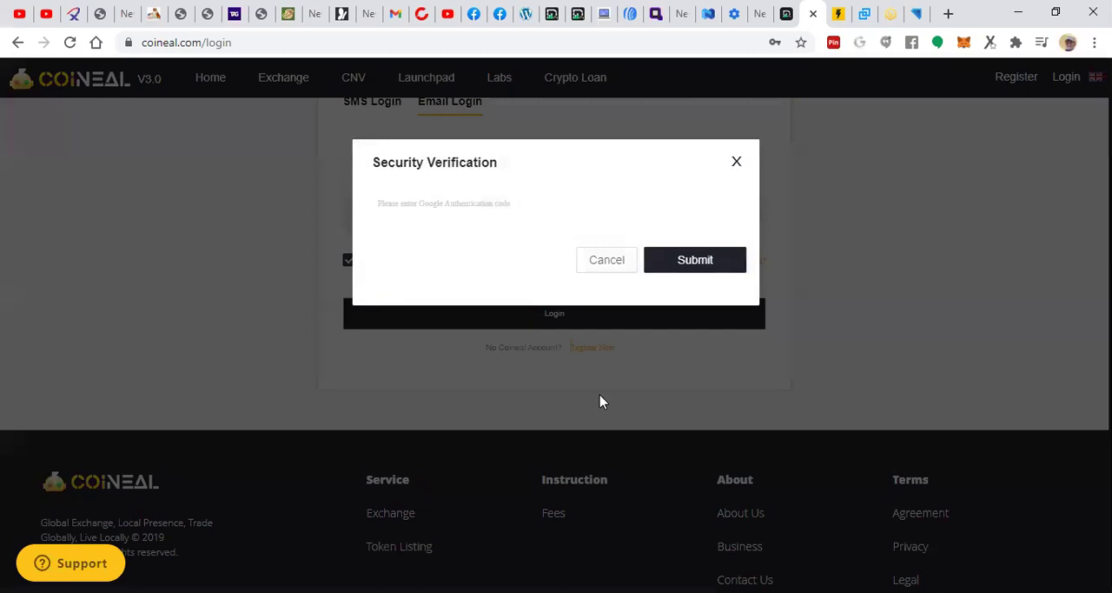
{"action": "left_click", "coordinate": [404, 207]}
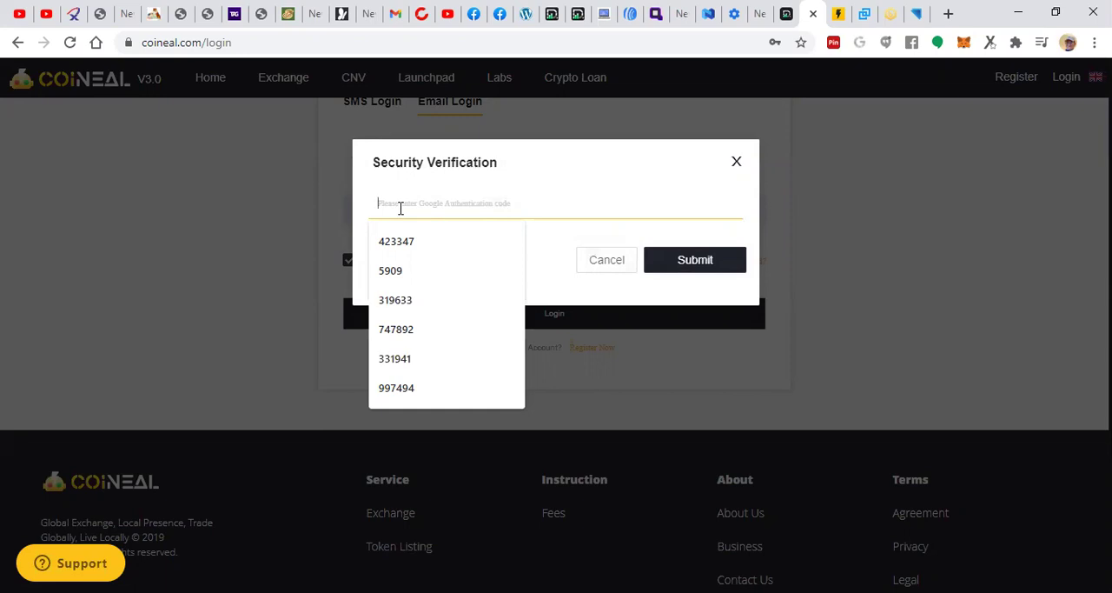
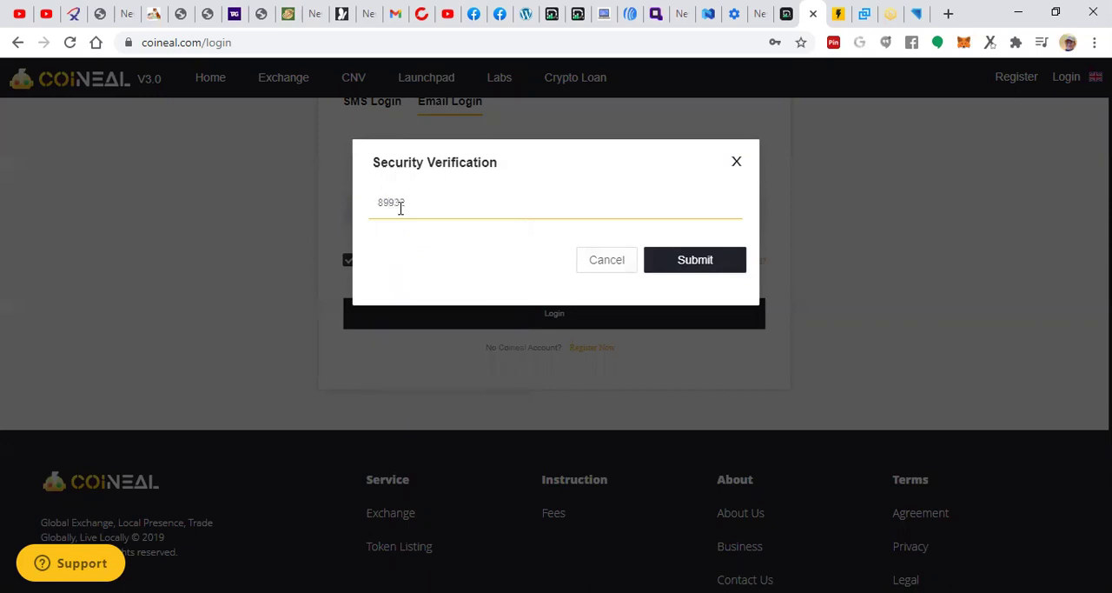
{"action": "key", "text": "Return"}
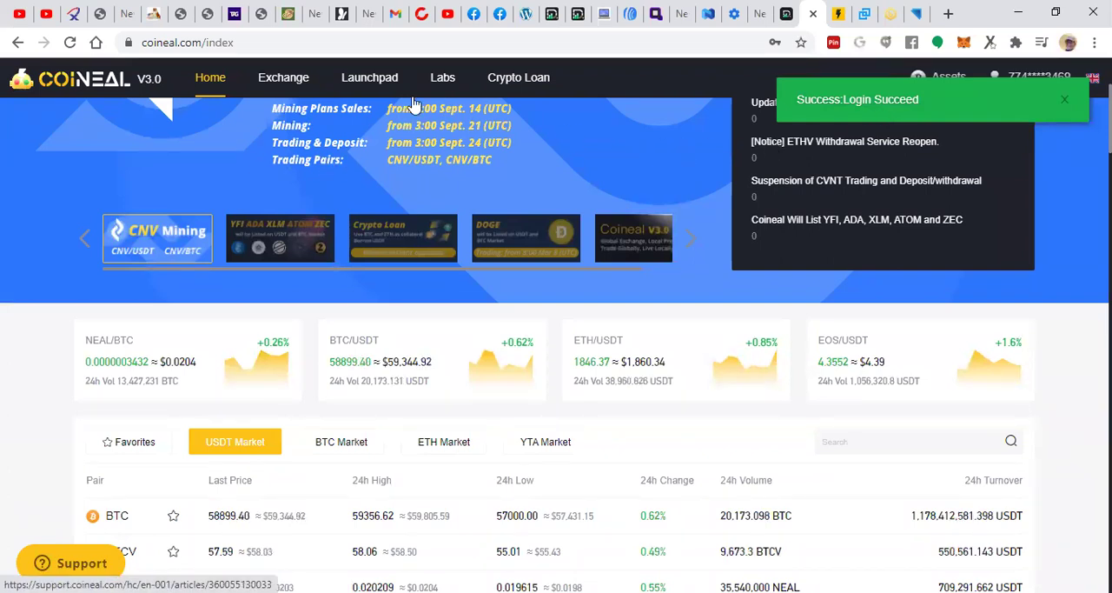
- Open Coineal Assets to see 0.48 USDT and 0.01092359 BTC
{"action": "left_click", "coordinate": [1067, 102]}
{"action": "mouse_move", "coordinate": [943, 78]}
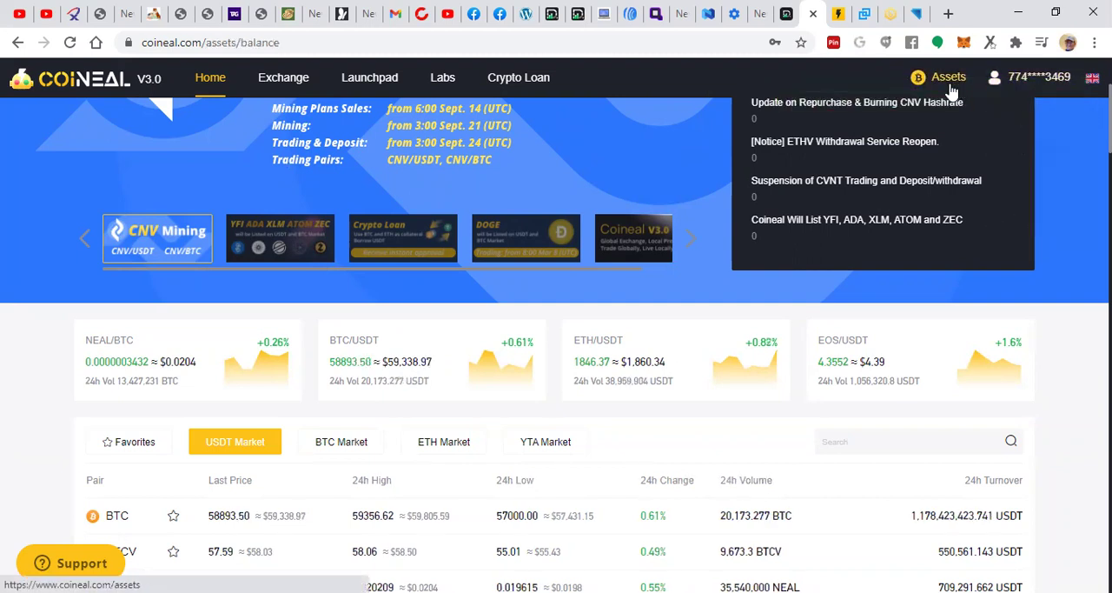
{"action": "left_click", "coordinate": [949, 87]}
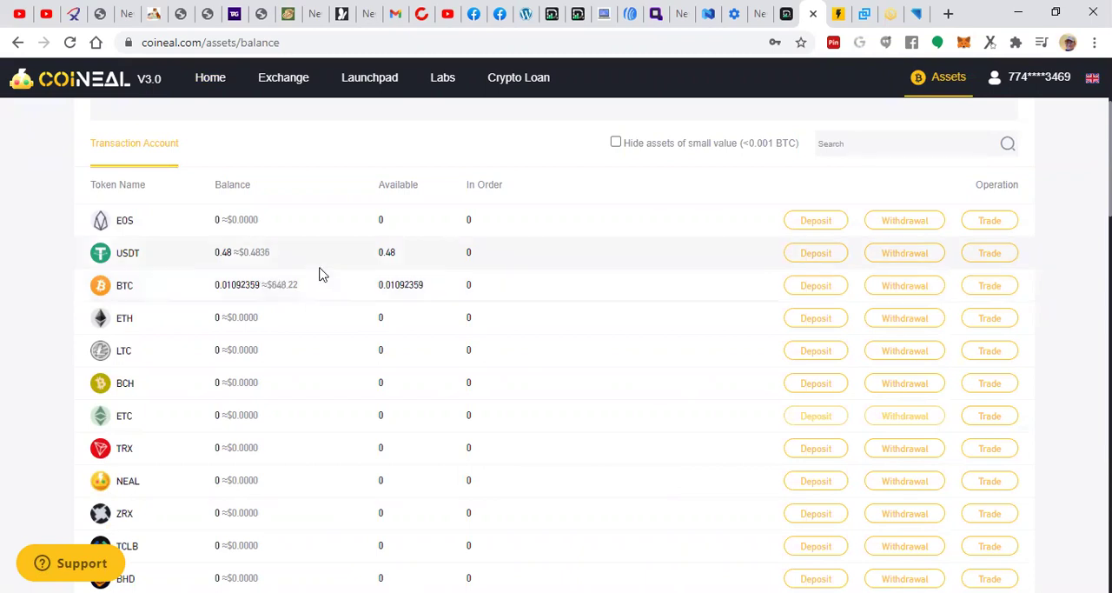
- Open Bittrex Holdings, showing $2,935.96 total led by HBAR and ADA
{"action": "left_click", "coordinate": [865, 14]}
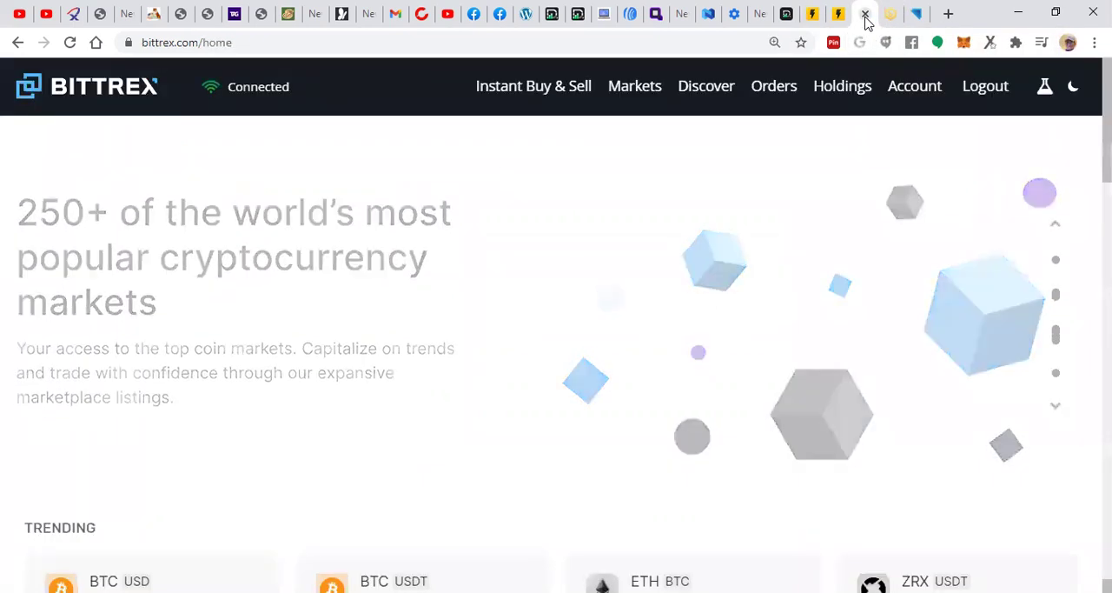
{"action": "left_click", "coordinate": [840, 94]}
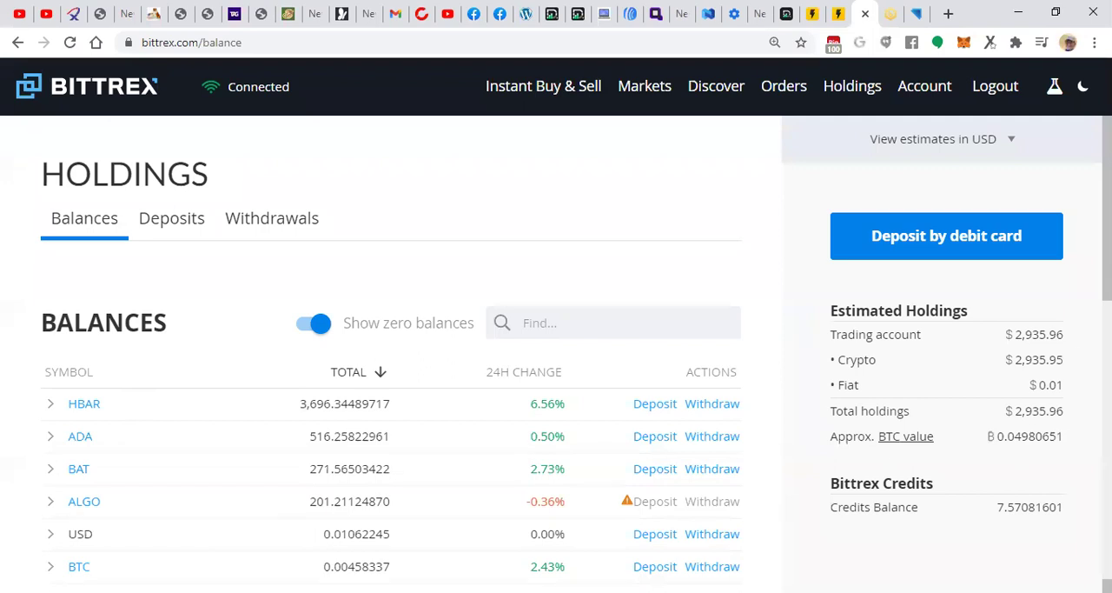
{"action": "scroll", "coordinate": [576, 350], "scroll_direction": "down", "scroll_amount": 1}
{"action": "scroll", "coordinate": [577, 350], "scroll_direction": "down", "scroll_amount": 1}
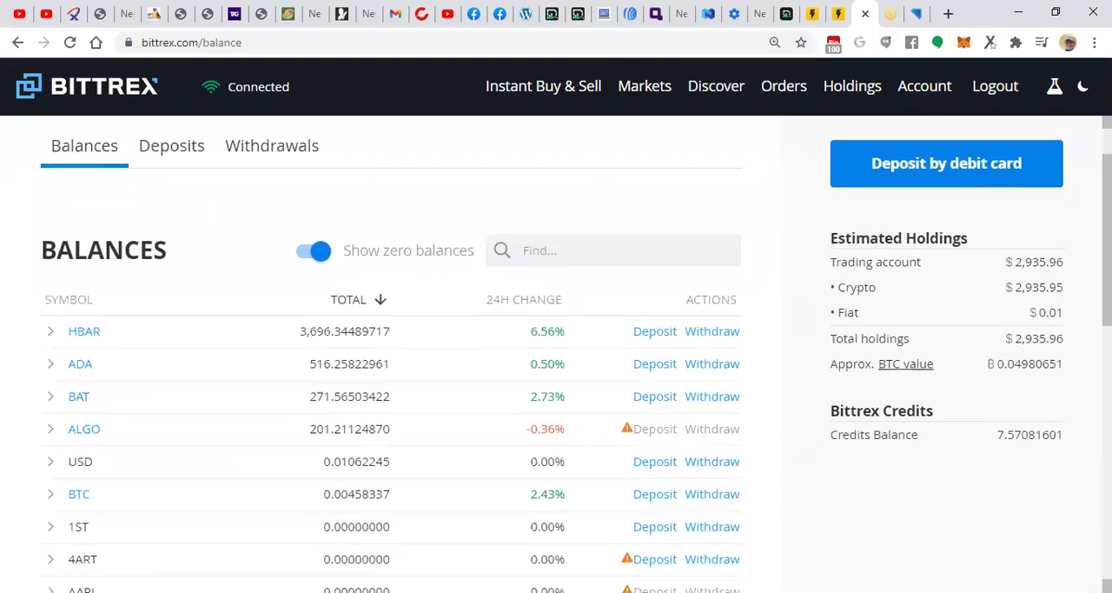
{"action": "scroll", "coordinate": [576, 350], "scroll_direction": "down", "scroll_amount": 1}
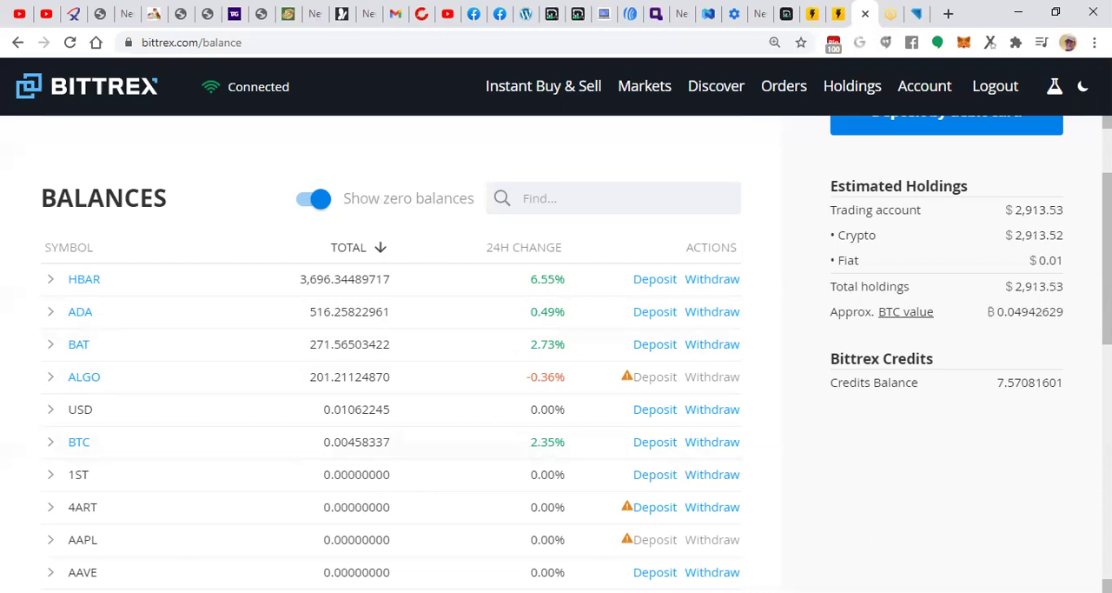
- Open Bitrue My Assets, showing 768.05 USDT total with GALA largest
{"action": "left_click", "coordinate": [891, 19]}
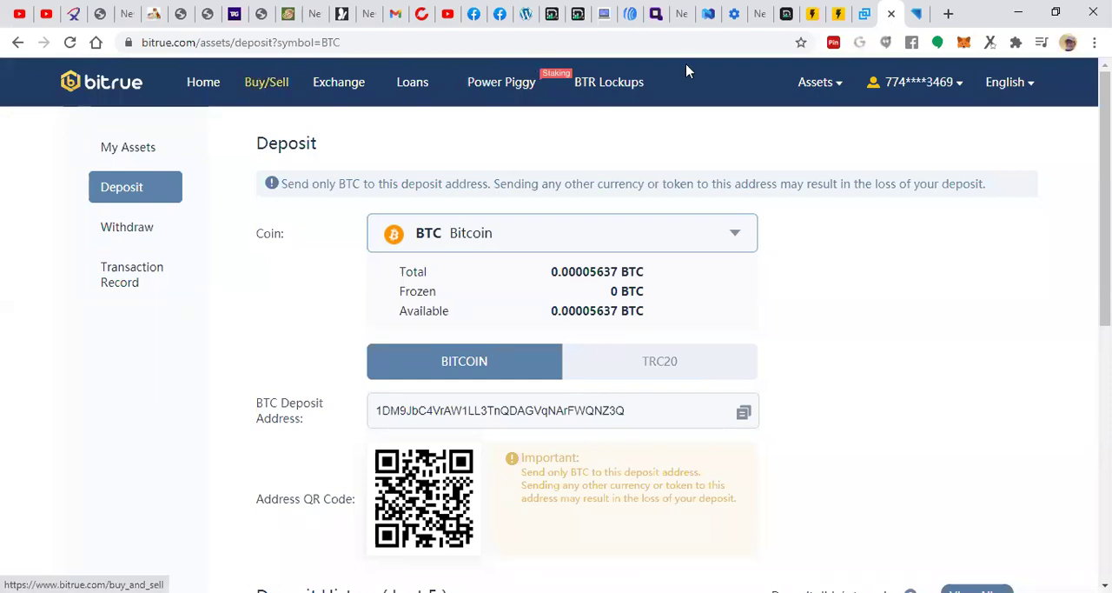
{"action": "mouse_move", "coordinate": [820, 82]}
{"action": "left_click", "coordinate": [816, 163]}
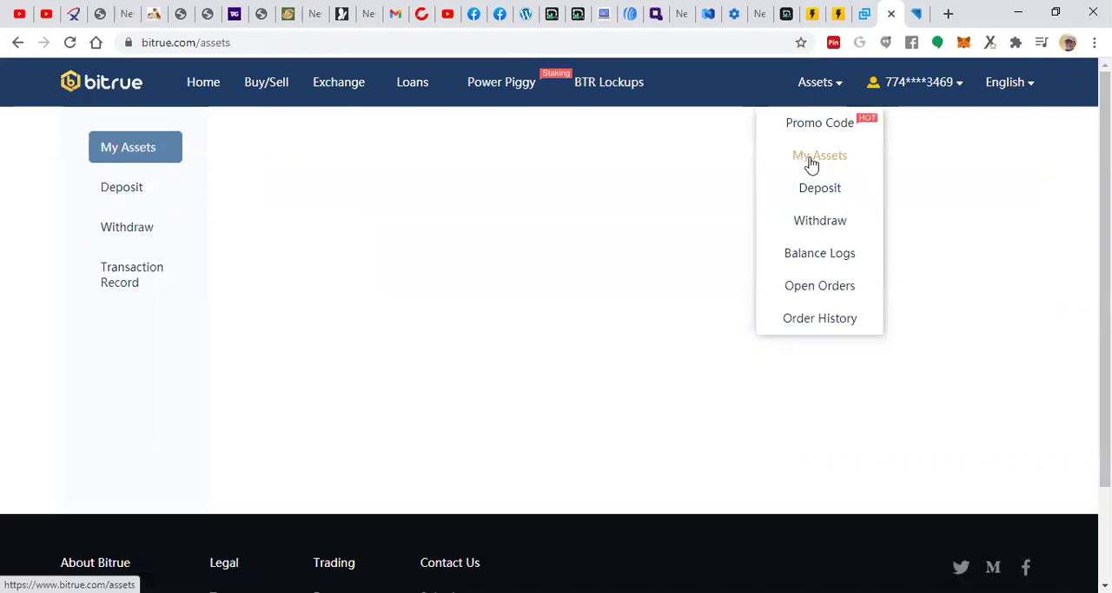
{"action": "scroll", "coordinate": [219, 529], "scroll_direction": "down", "scroll_amount": 1}
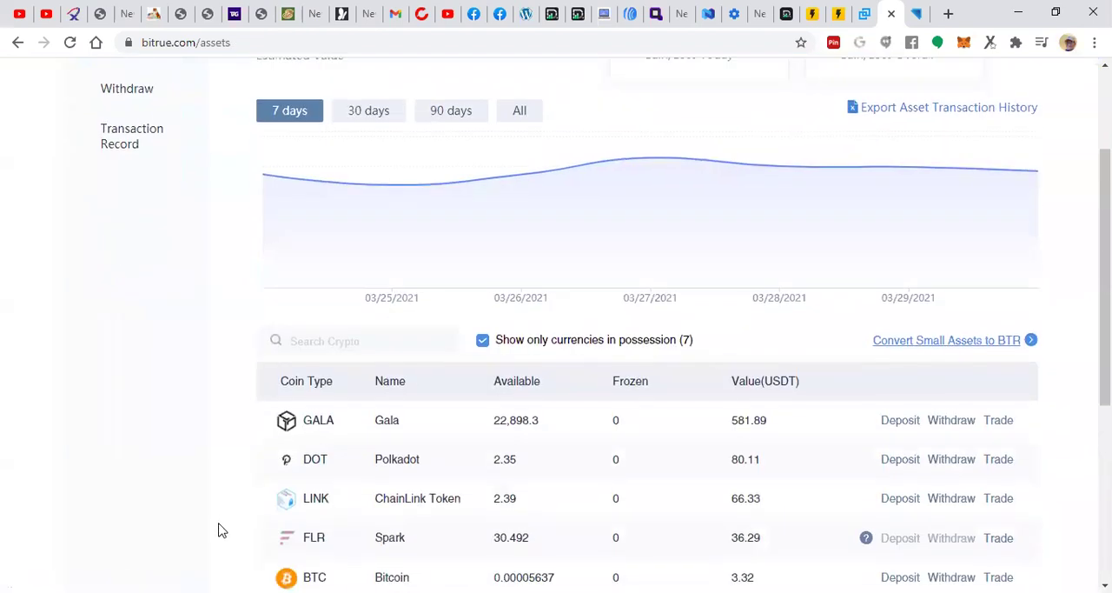
{"action": "scroll", "coordinate": [221, 530], "scroll_direction": "down", "scroll_amount": 3}
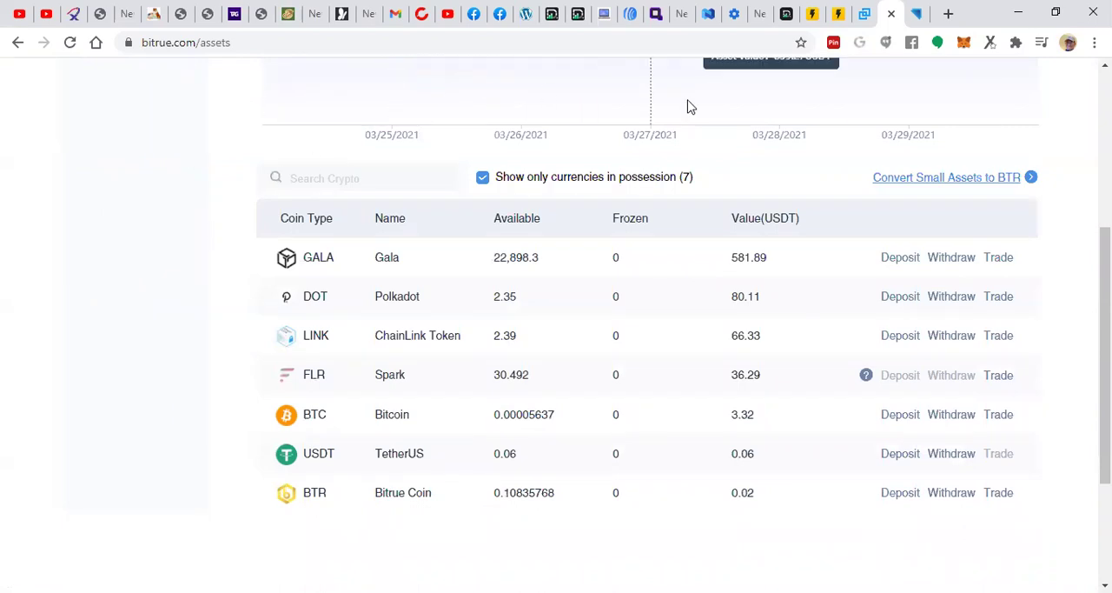
{"action": "scroll", "coordinate": [692, 106], "scroll_direction": "up", "scroll_amount": 2}
{"action": "scroll", "coordinate": [695, 102], "scroll_direction": "up", "scroll_amount": 2}
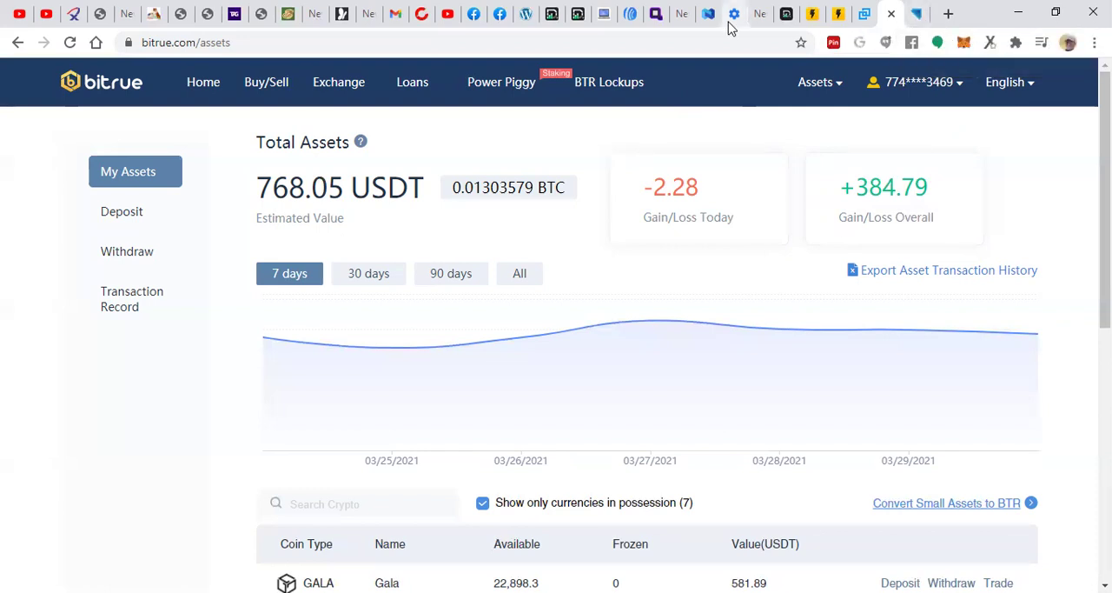
- Open a fresh browser tab for the Uphold wallet
{"action": "left_click", "coordinate": [948, 15]}
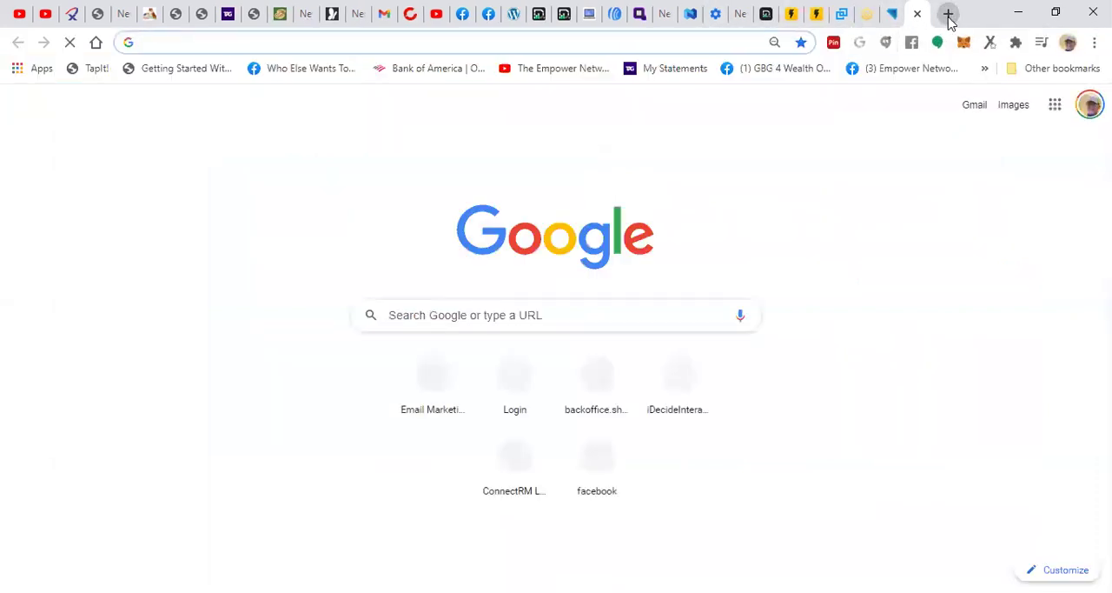
{"action": "type", "text": "u"}
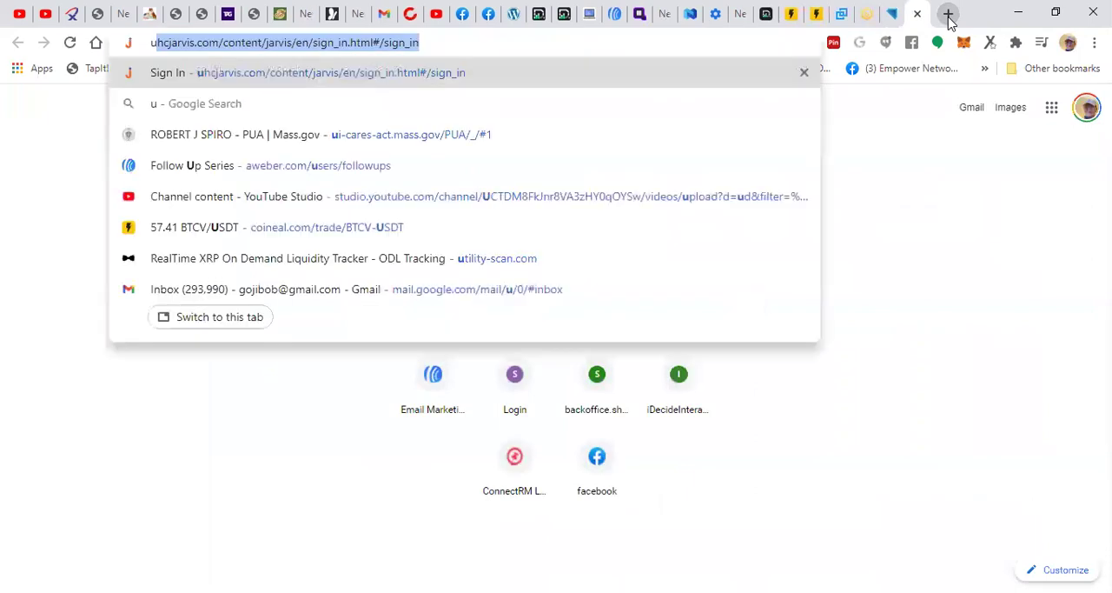
{"action": "type", "text": "p"}
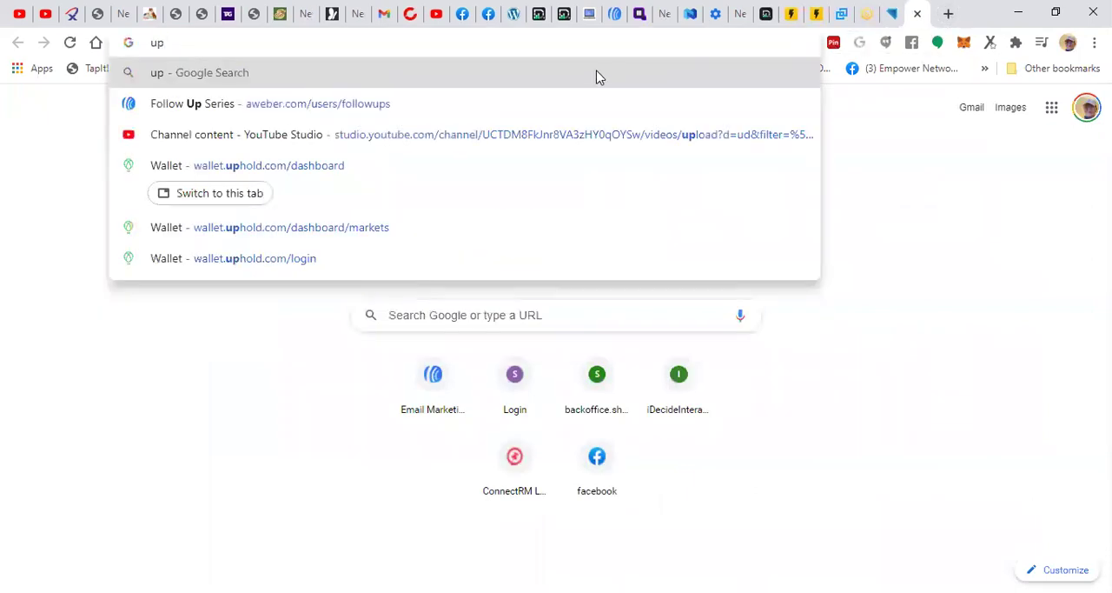